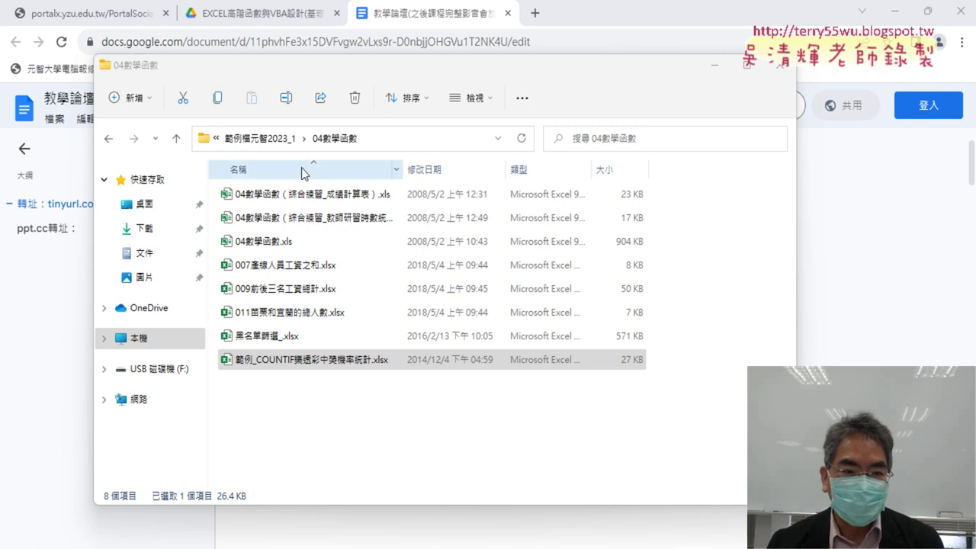
From 範例檔元智2023_1, open 範例_COUNTIF樂透彩中獎機率統計.xlsx inside the 04數學函數 folder.
click(271, 139)
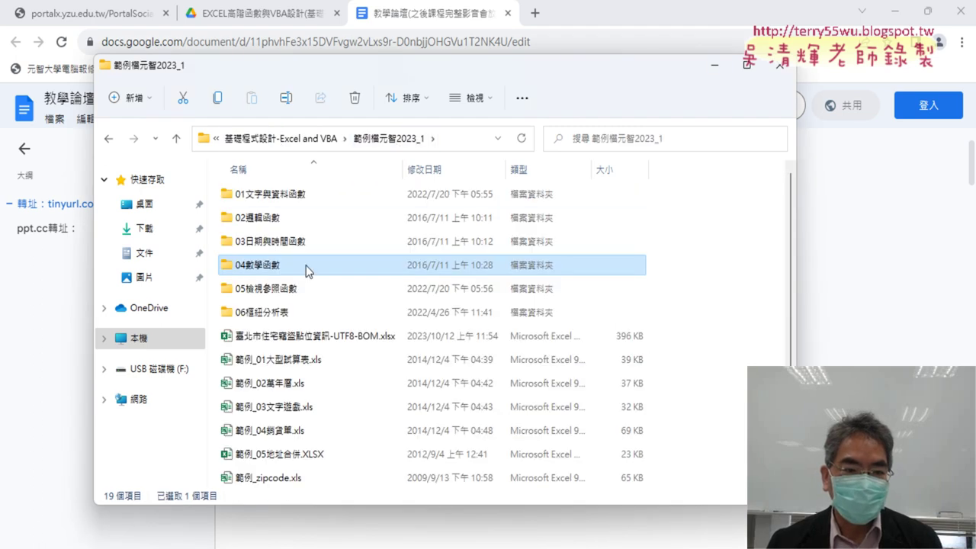
double_click(306, 266)
click(323, 365)
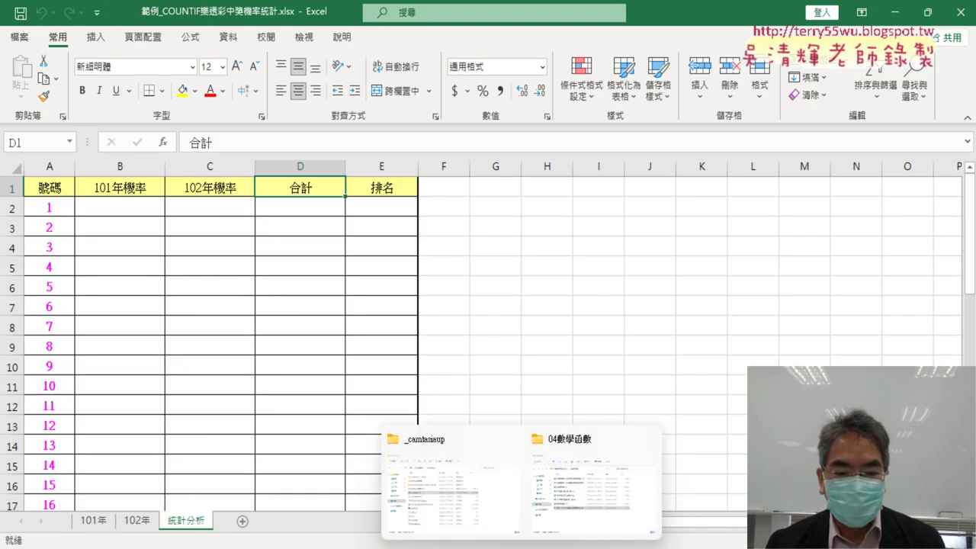
Close 151擷取括弧中字串.xlsm without saving and zoom in on the 統計分析 sheet.
mouse_move(648, 545)
mouse_move(641, 443)
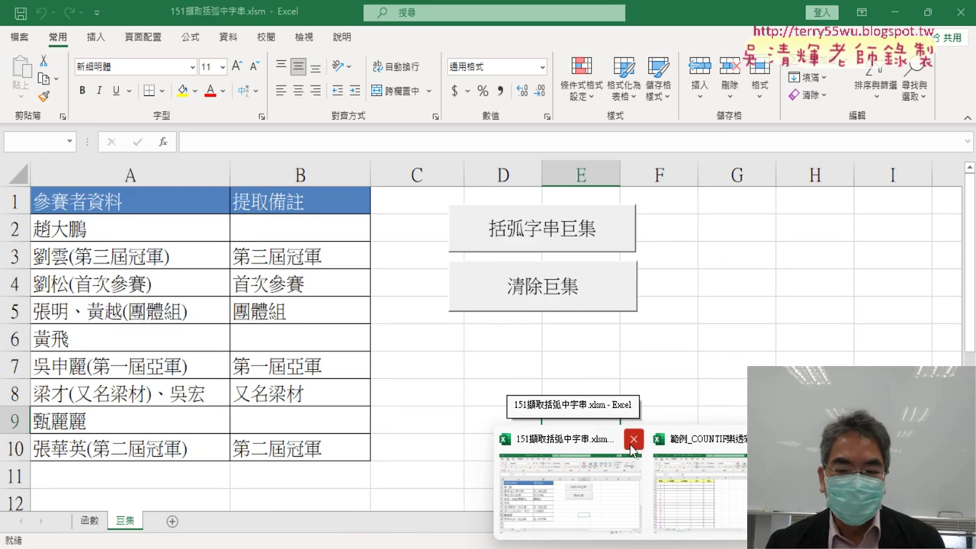
click(634, 442)
click(488, 300)
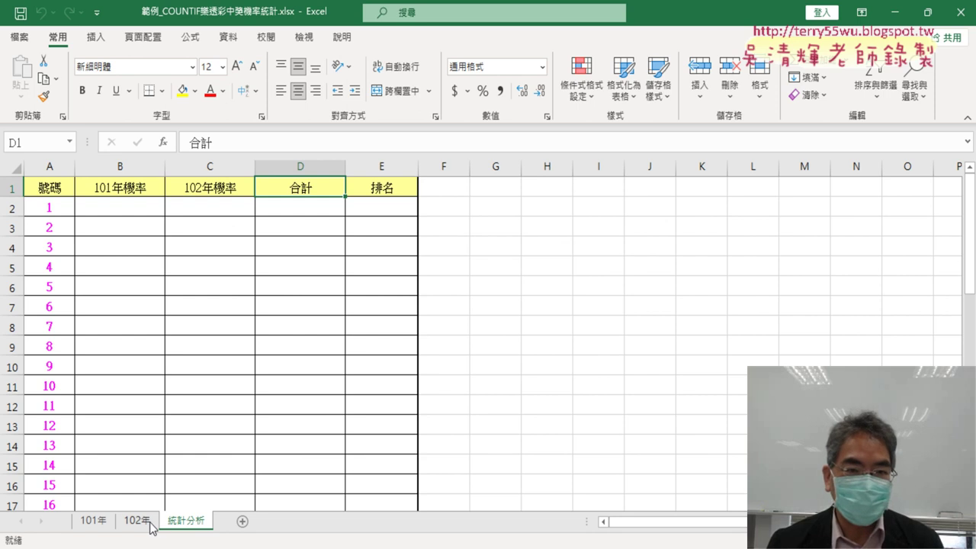
scroll(489, 335, up, 1)
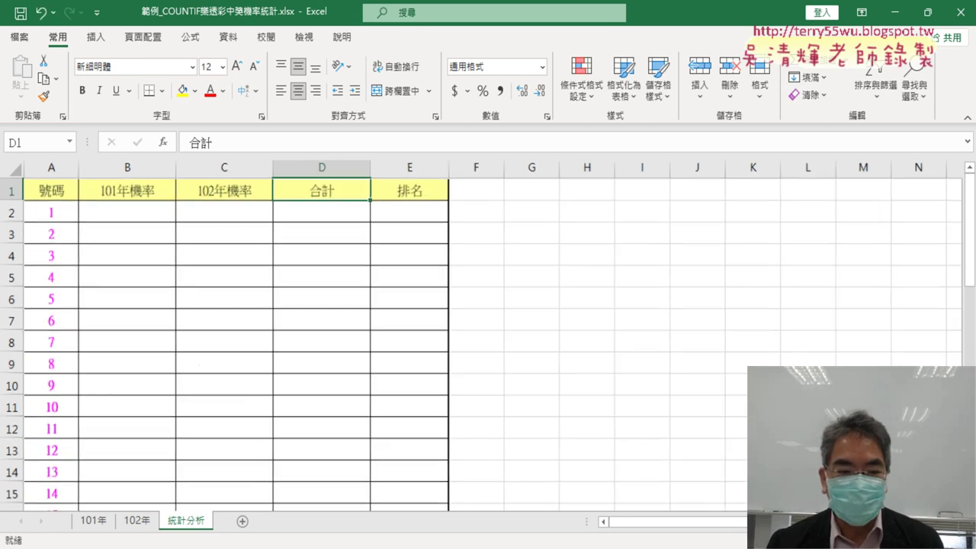
scroll(488, 335, up, 1)
scroll(488, 336, up, 1)
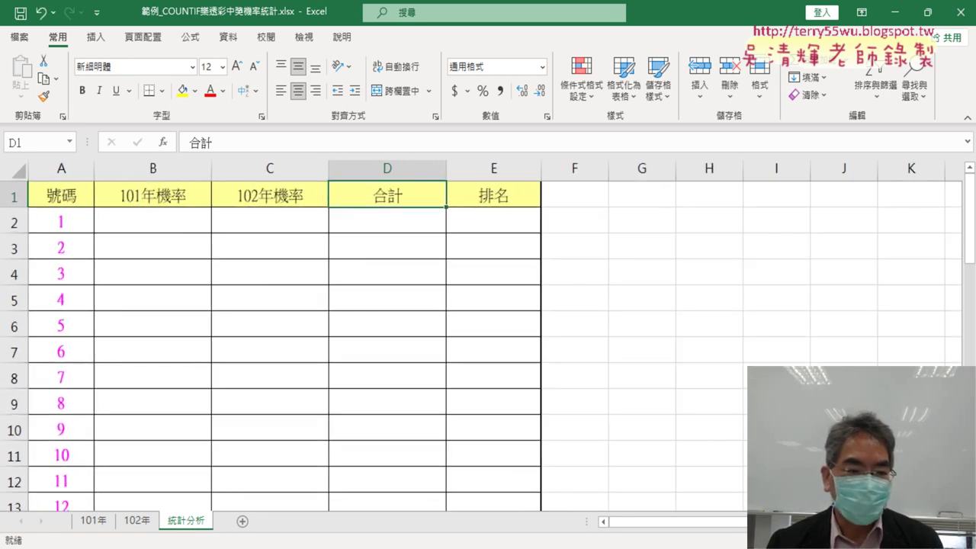
Compare the 101年 and 102年 draw sheets, ending on 101年.
click(92, 521)
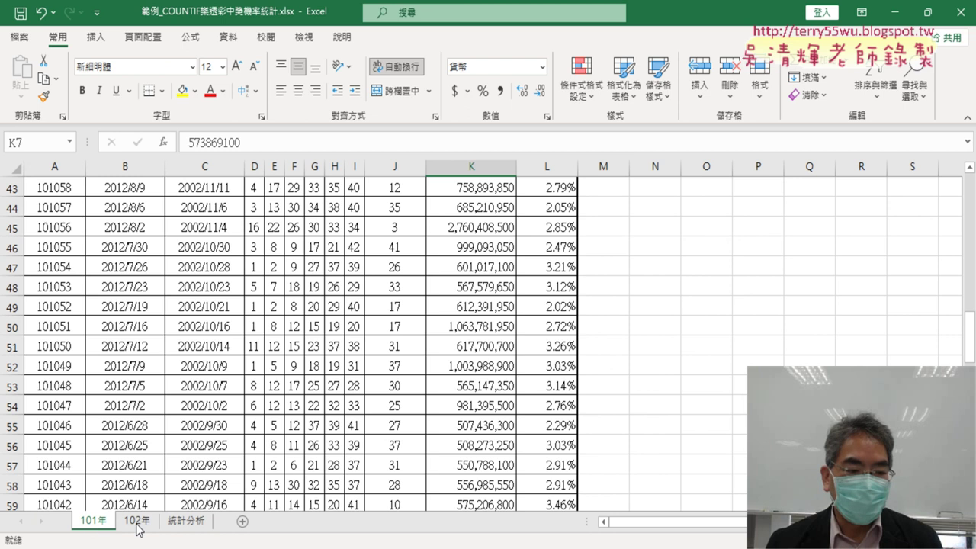
click(138, 526)
click(100, 526)
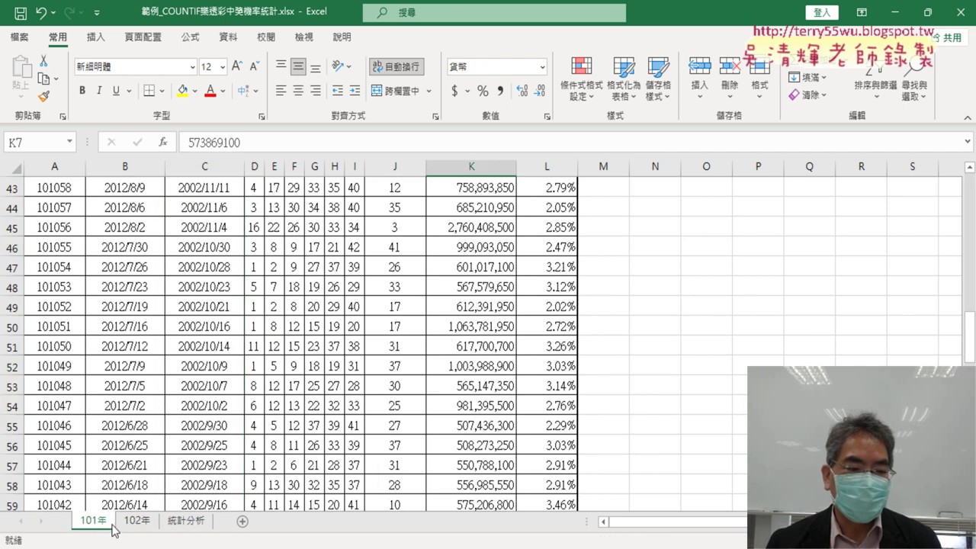
click(133, 530)
click(92, 522)
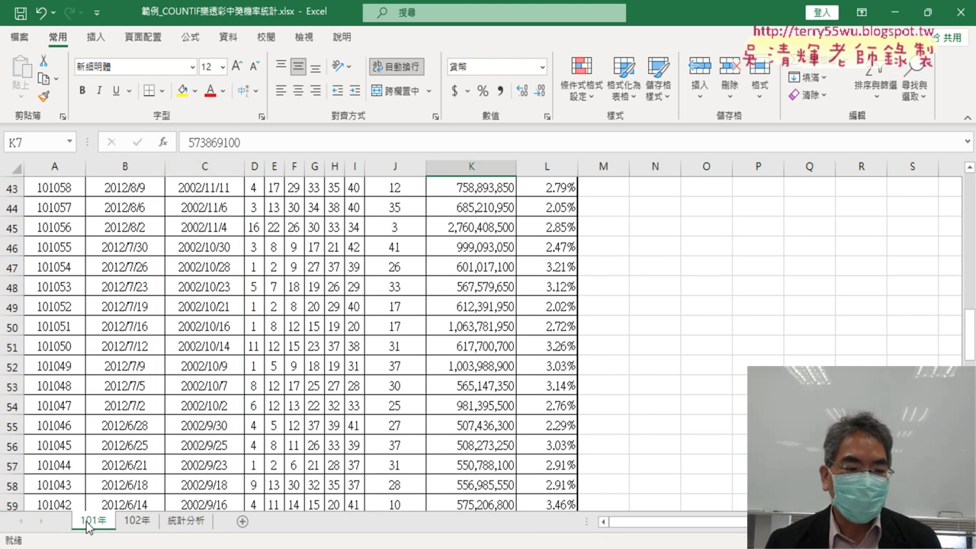
scroll(100, 415, up, 4)
scroll(100, 415, up, 8)
scroll(100, 415, up, 2)
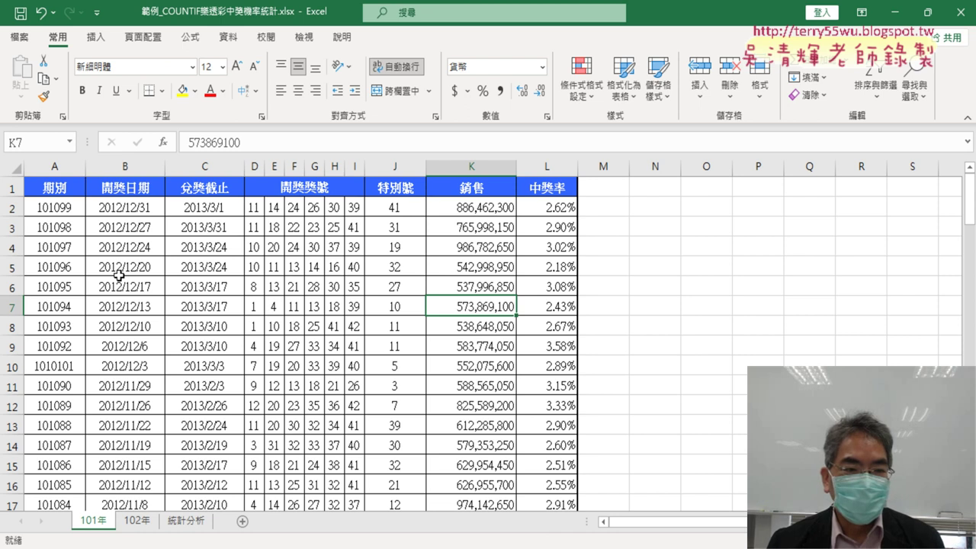
Inspect the 101年 records from row 2 to row 100, including drawn numbers D–J and sales in K100.
click(14, 206)
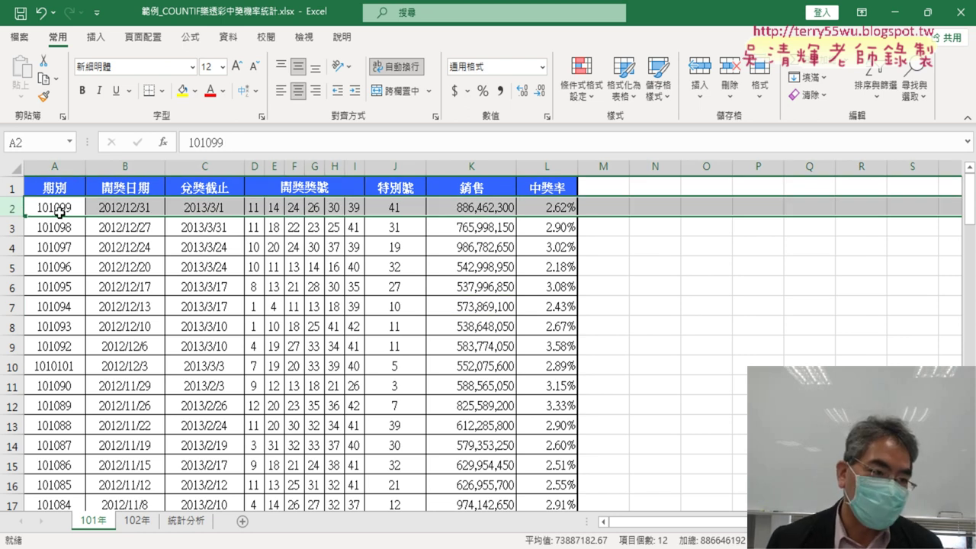
click(66, 207)
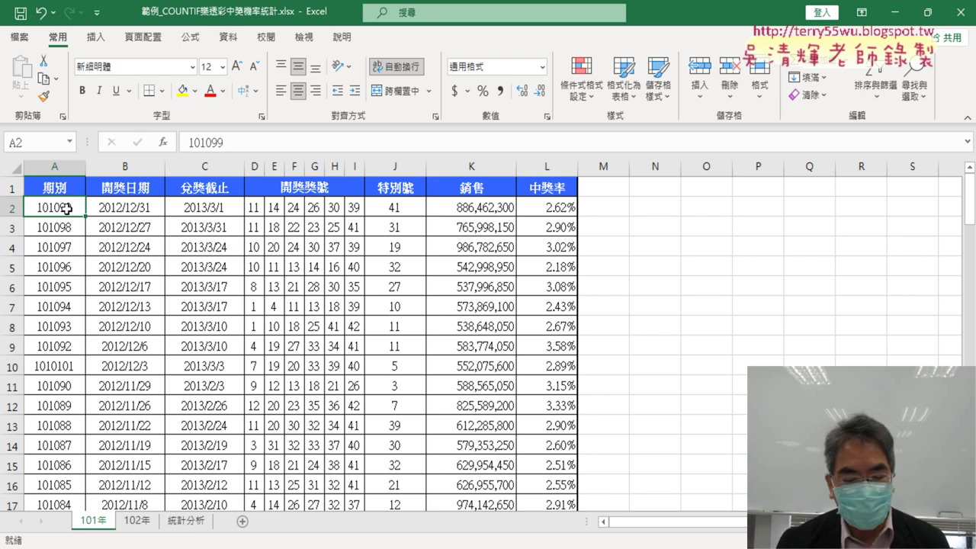
key(ctrl+Down)
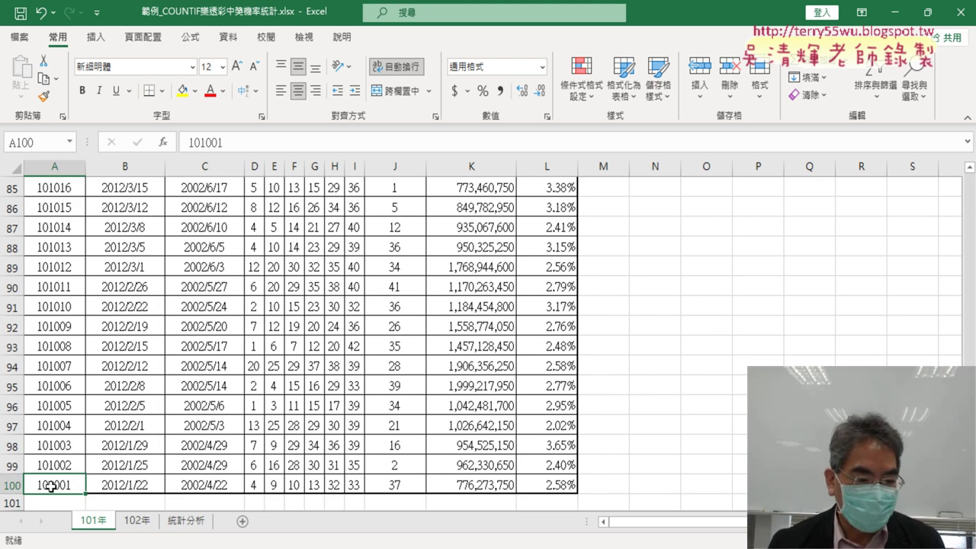
click(14, 485)
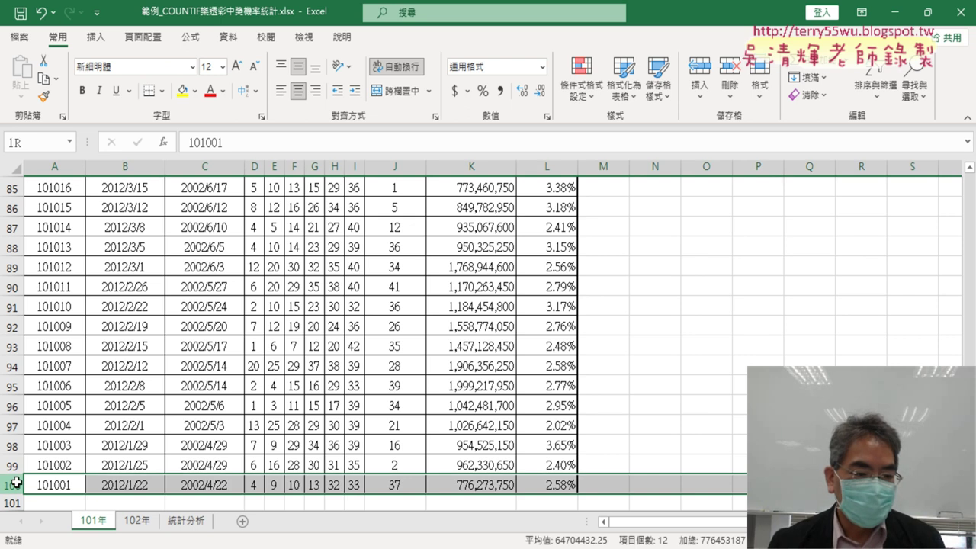
click(124, 485)
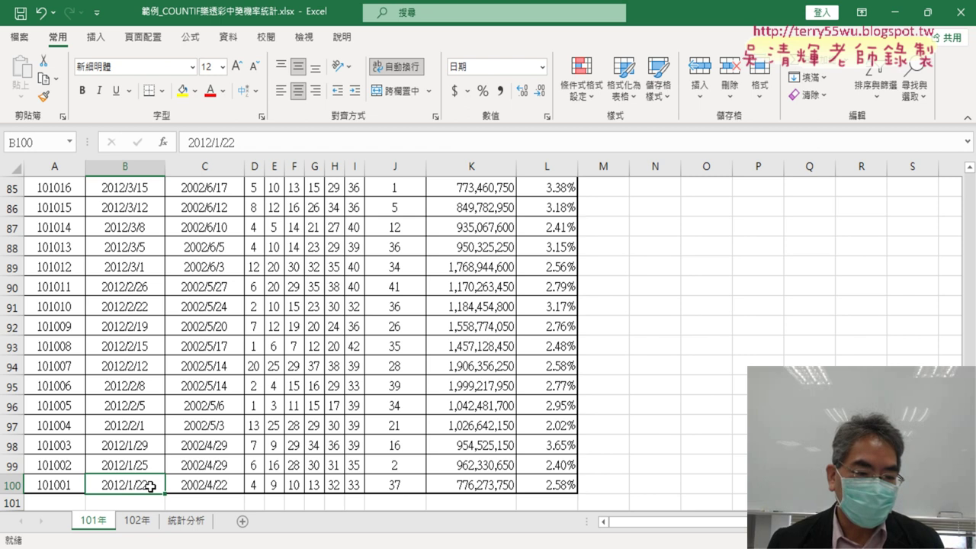
click(255, 485)
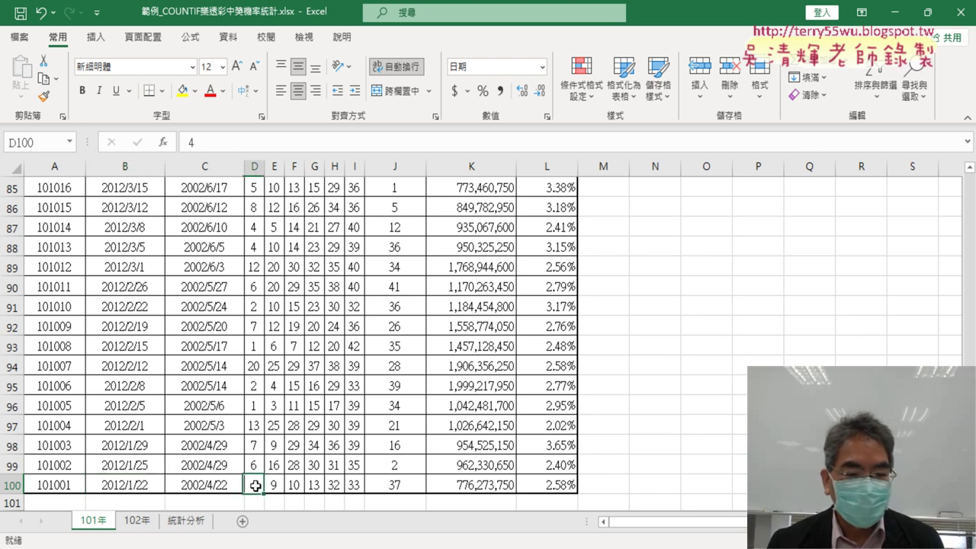
drag(255, 486, 394, 478)
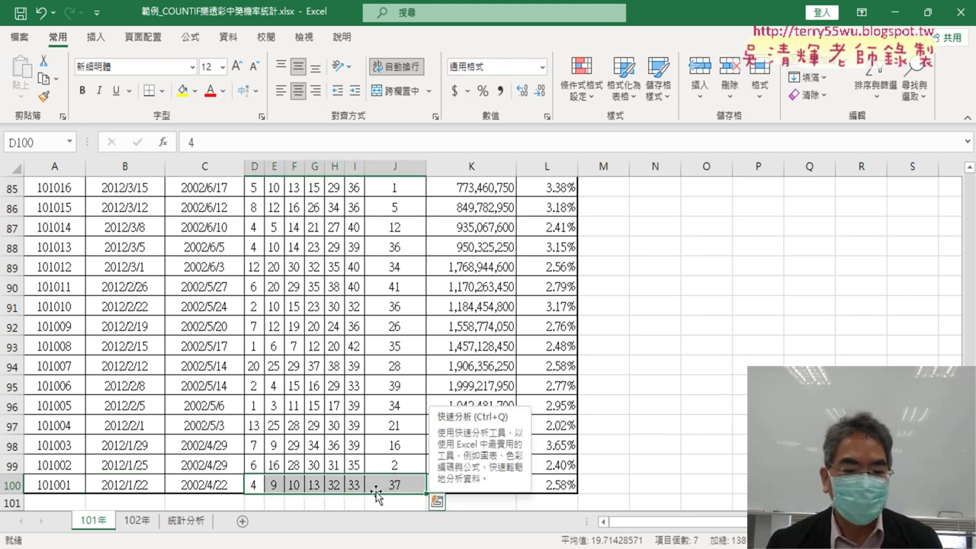
mouse_move(255, 486)
mouse_down()
mouse_move(355, 485)
mouse_move(255, 485)
mouse_up()
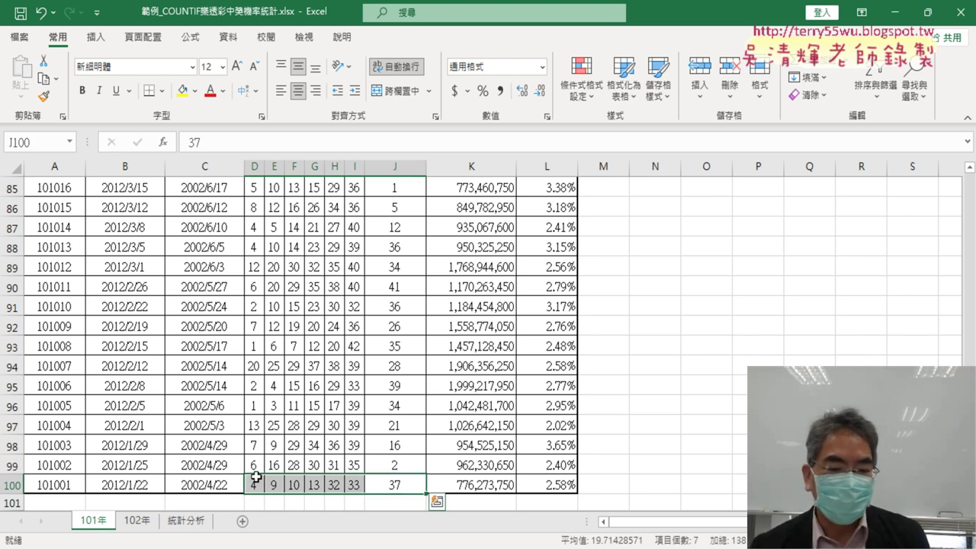
click(481, 486)
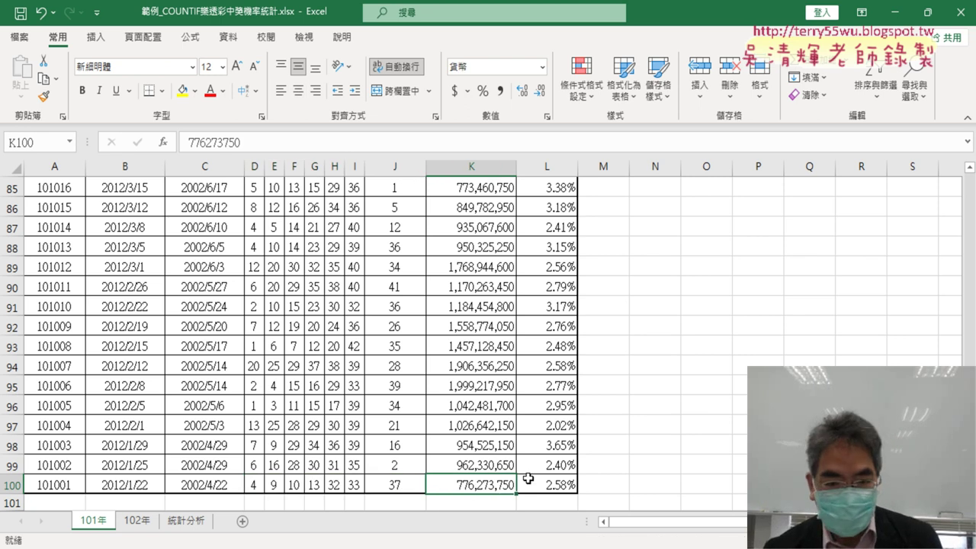
key(ctrl+Up)
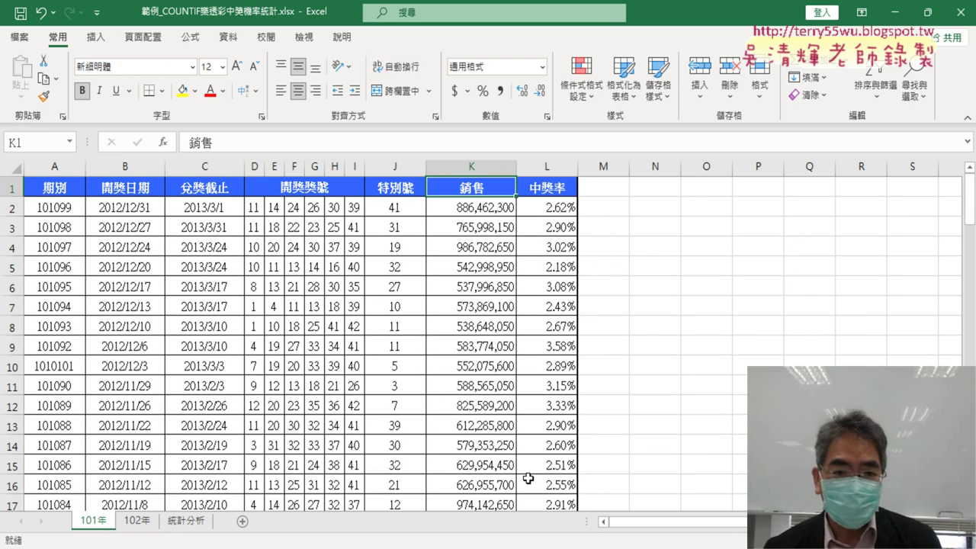
Review the 開獎獎號, 特別號 and 中獎率 headers and row 2's drawn numbers, plus D7 and D8.
key(Right)
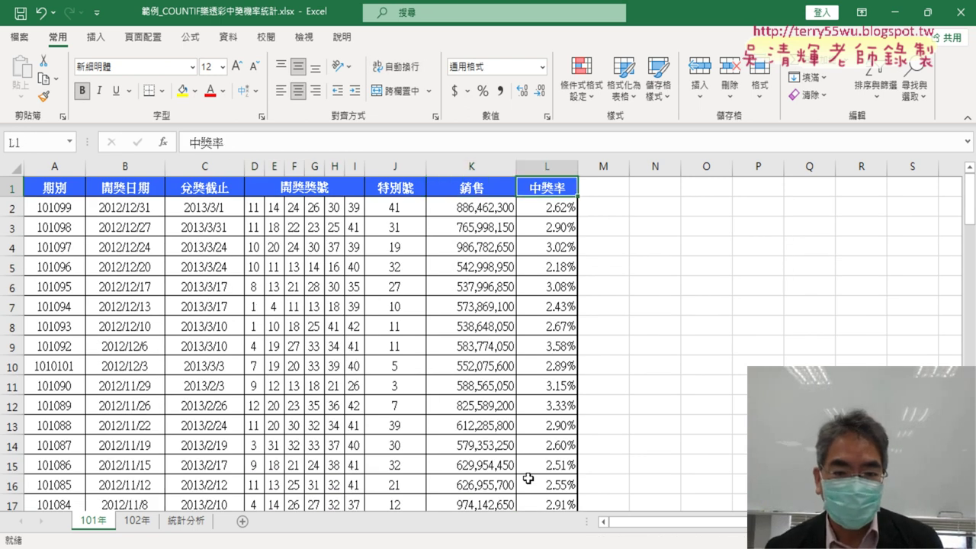
key(Left)
key(Left)
key(Left)
key(Right)
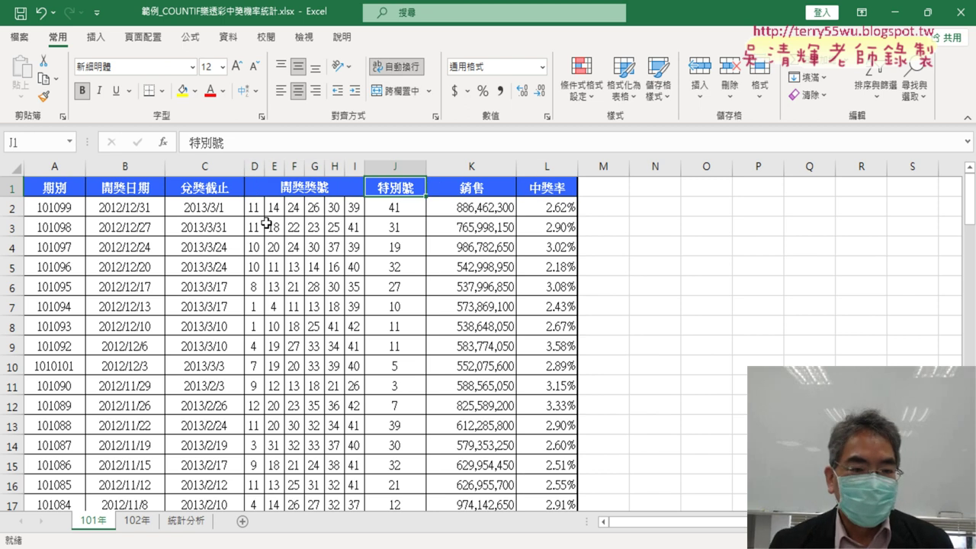
drag(253, 207, 410, 208)
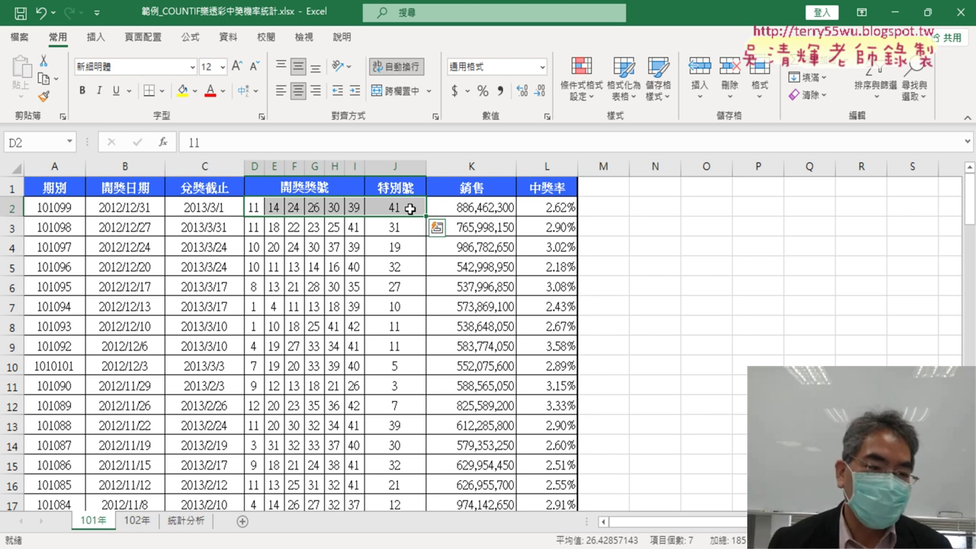
click(252, 305)
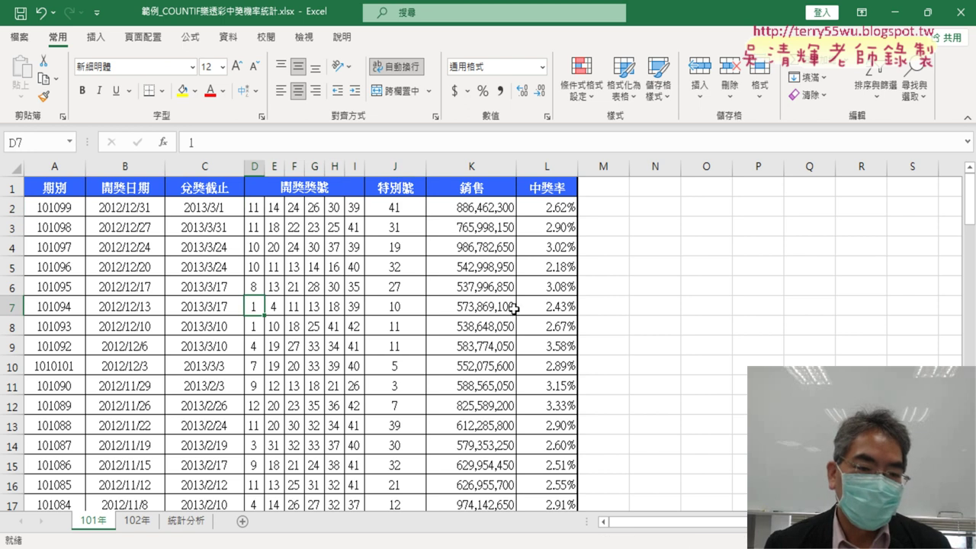
click(256, 328)
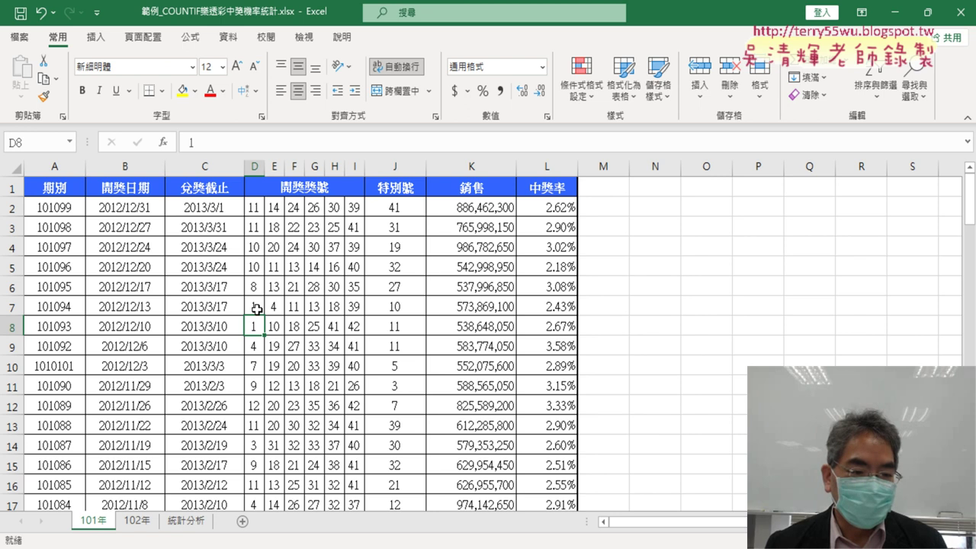
click(257, 308)
click(257, 328)
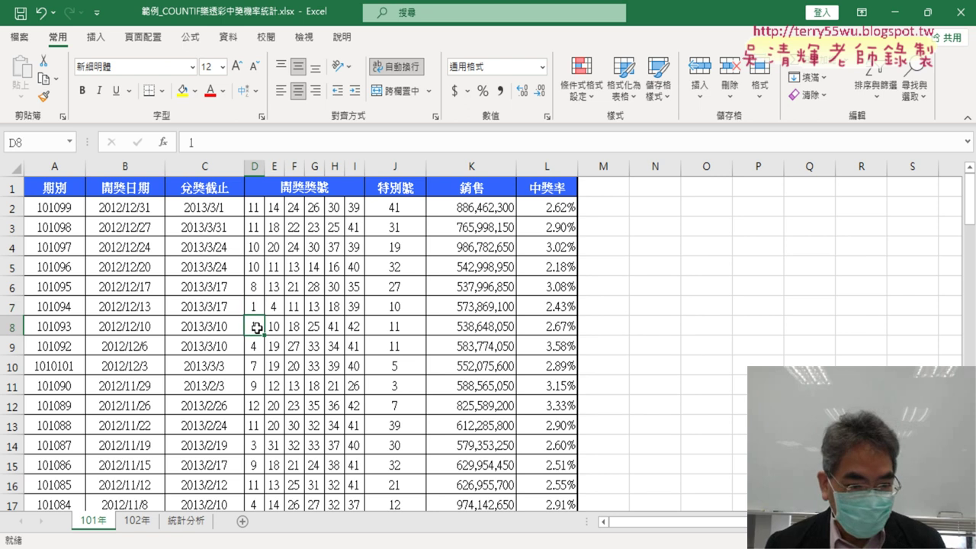
Scroll further down the 101年 draw data, checking cells J20 and D24.
scroll(257, 328, down, 1)
scroll(257, 328, down, 1)
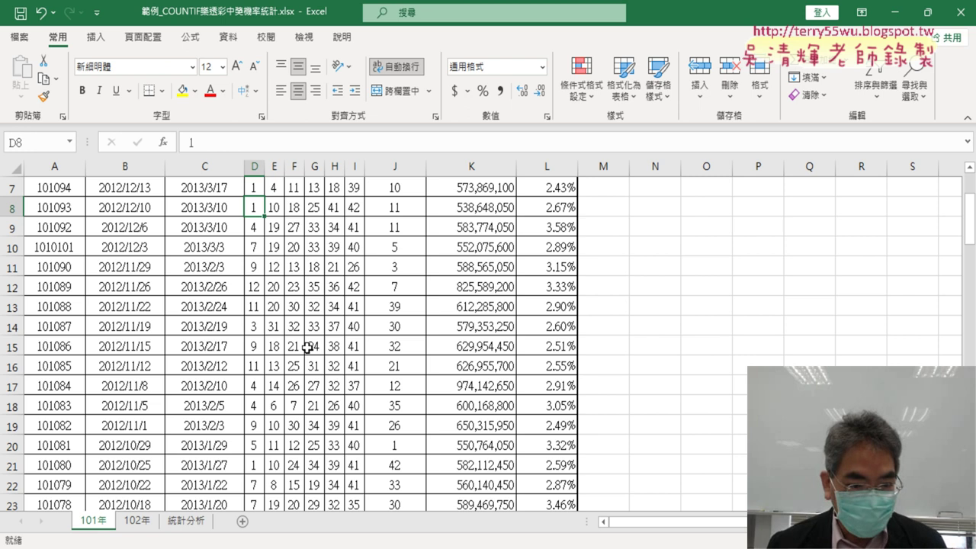
scroll(308, 349, down, 1)
scroll(308, 349, down, 1)
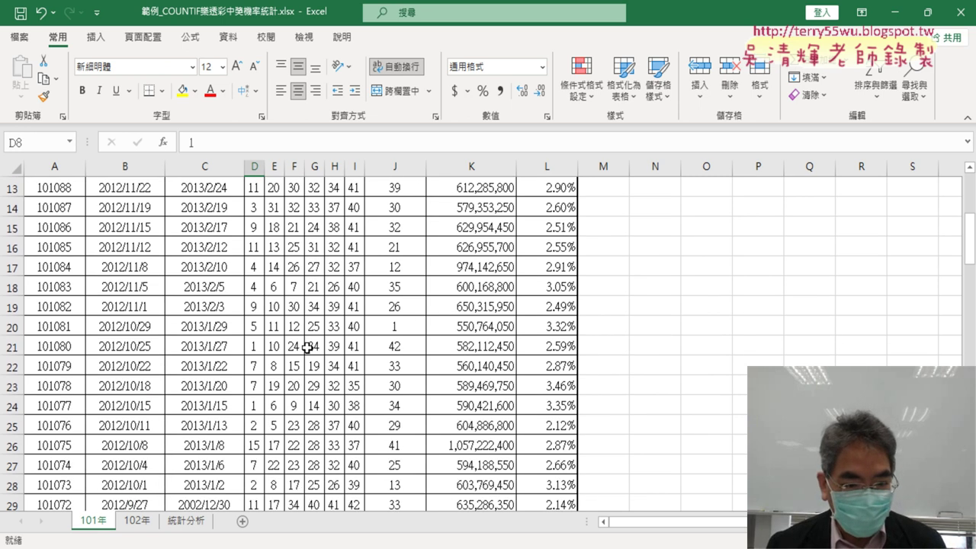
click(415, 330)
scroll(358, 329, down, 2)
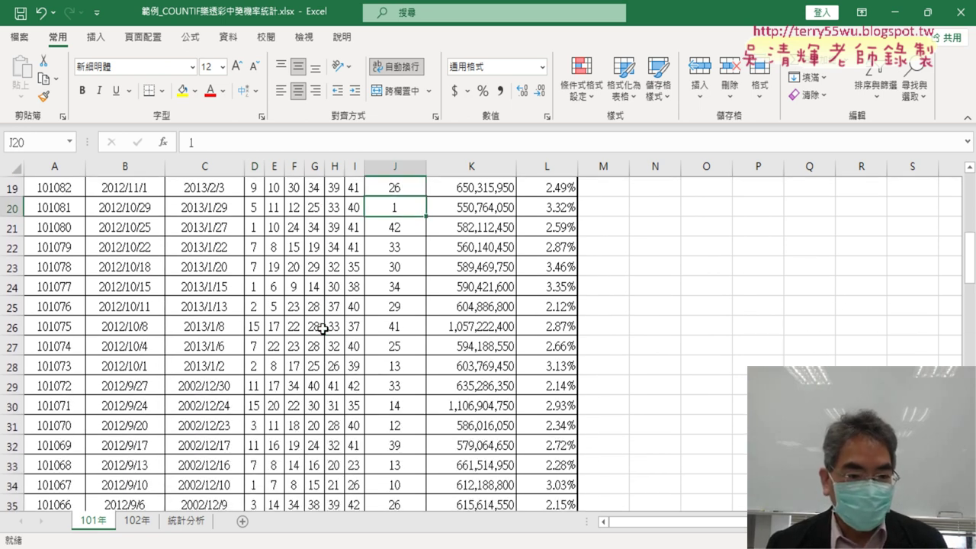
click(257, 288)
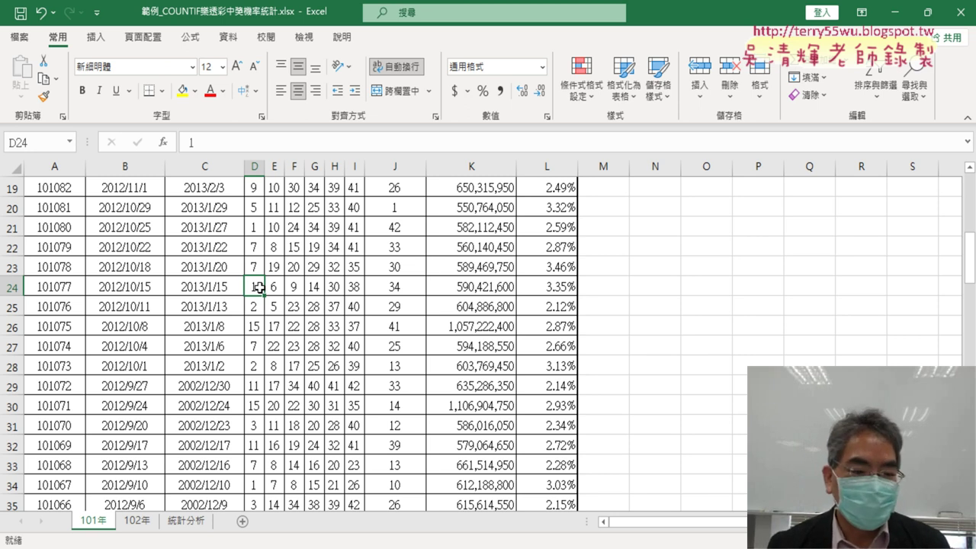
On 統計分析, leave the 101年機率 heading in B1 unchanged and start an Insert Function formula in B2.
click(191, 523)
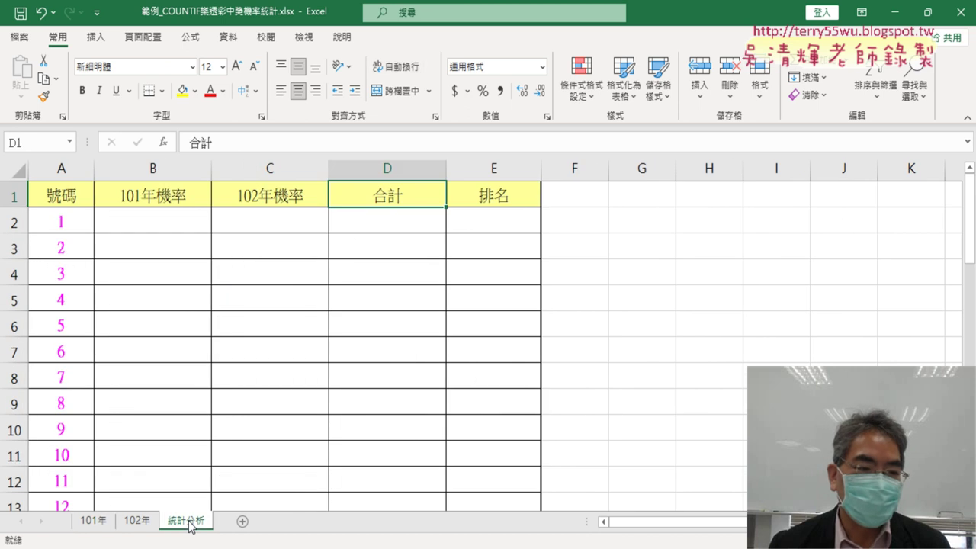
click(61, 220)
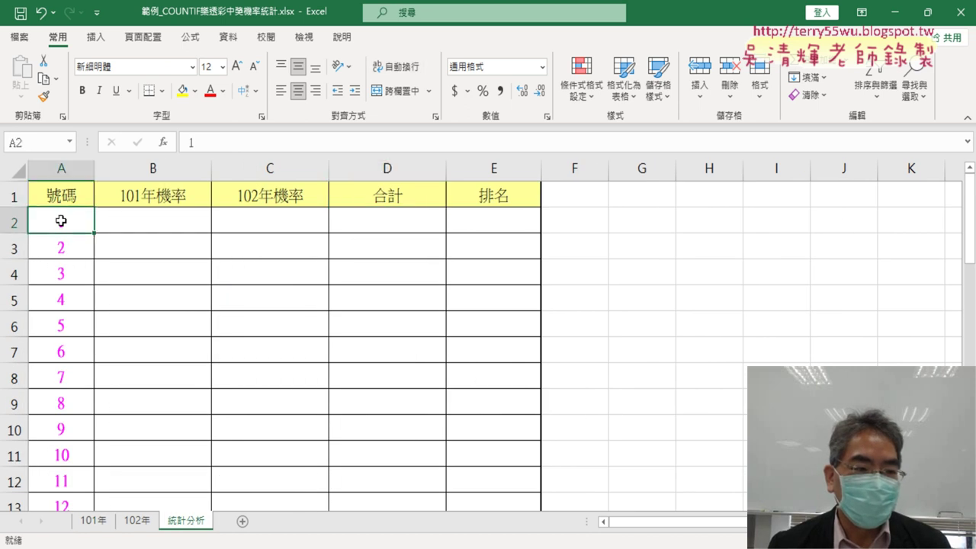
click(131, 219)
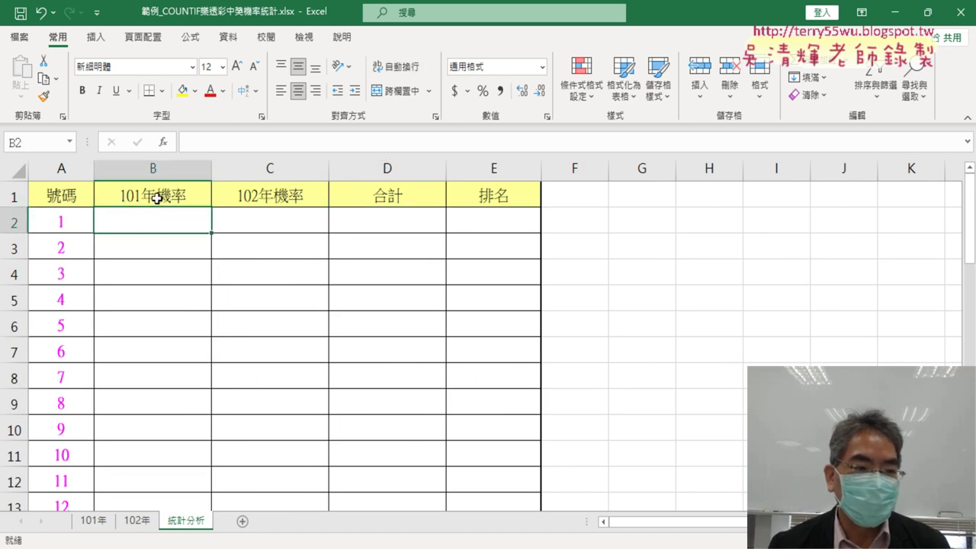
click(157, 192)
double_click(160, 195)
drag(156, 195, 187, 195)
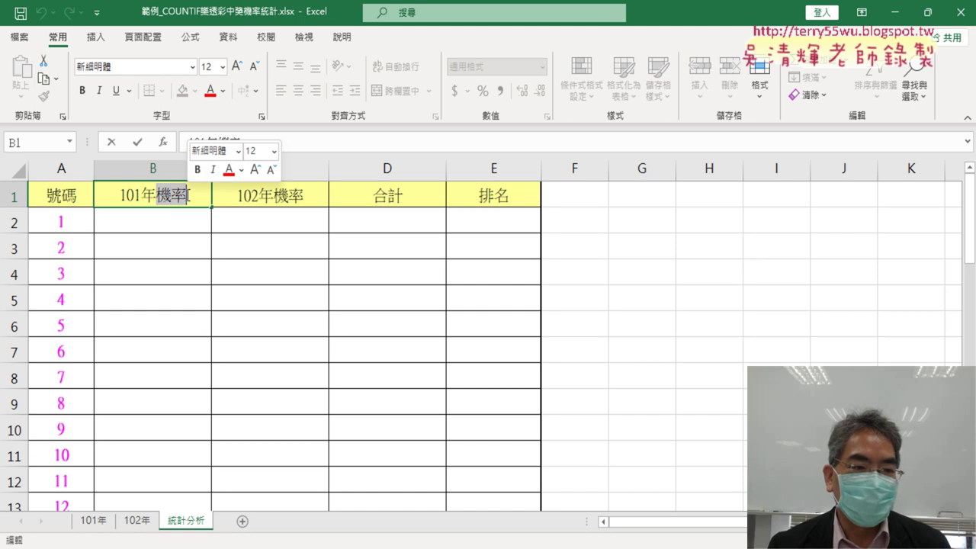
click(167, 231)
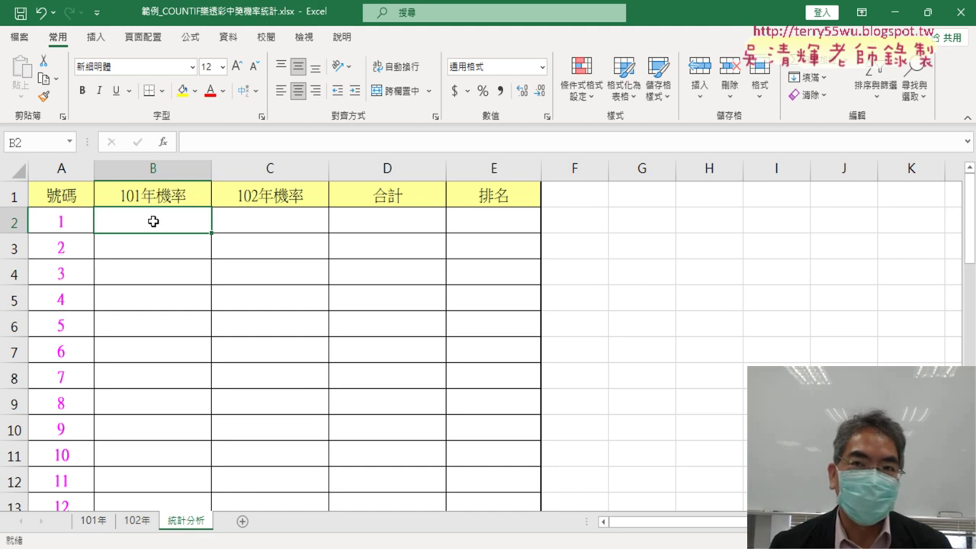
click(163, 142)
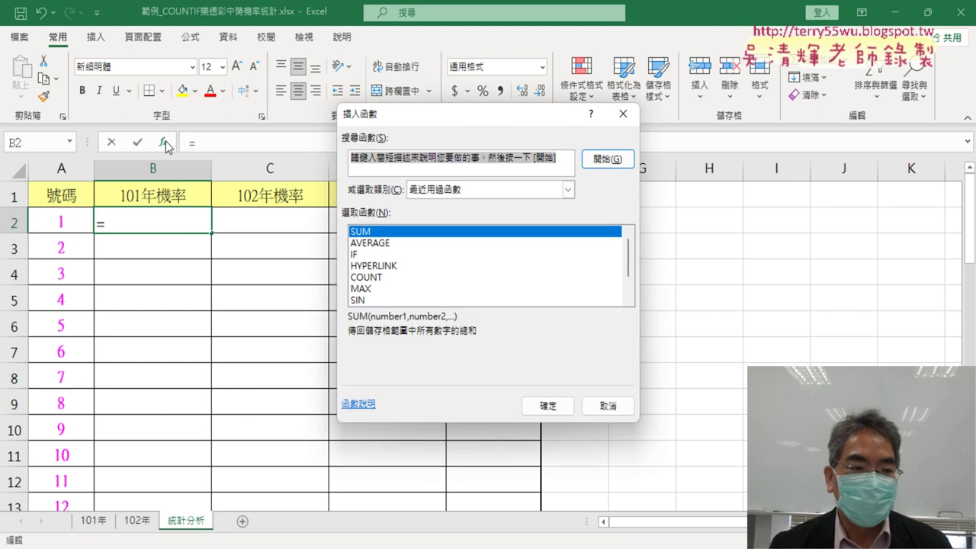
Filter the function list to the 統計 category and browse it, reading COUNT's description.
click(484, 189)
click(473, 261)
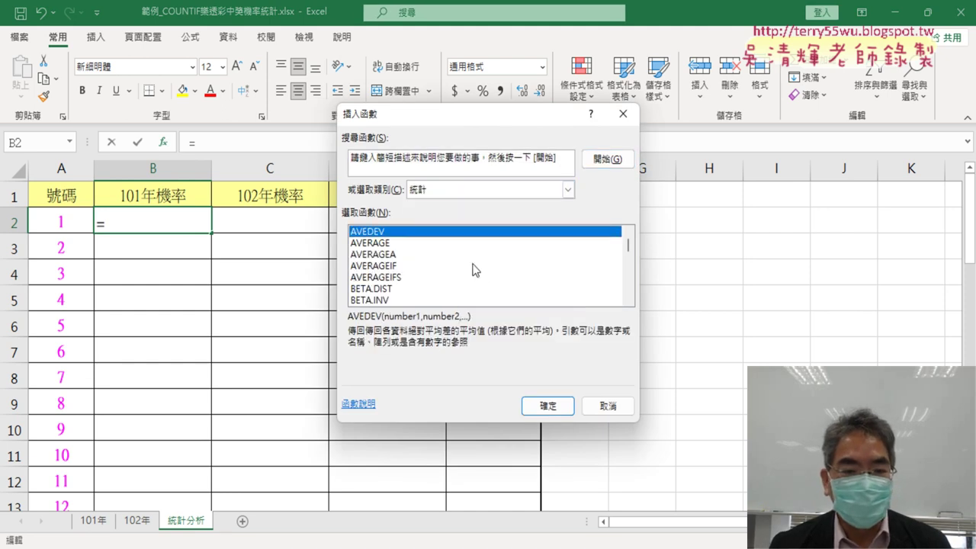
click(628, 301)
triple_click(628, 300)
triple_click(628, 300)
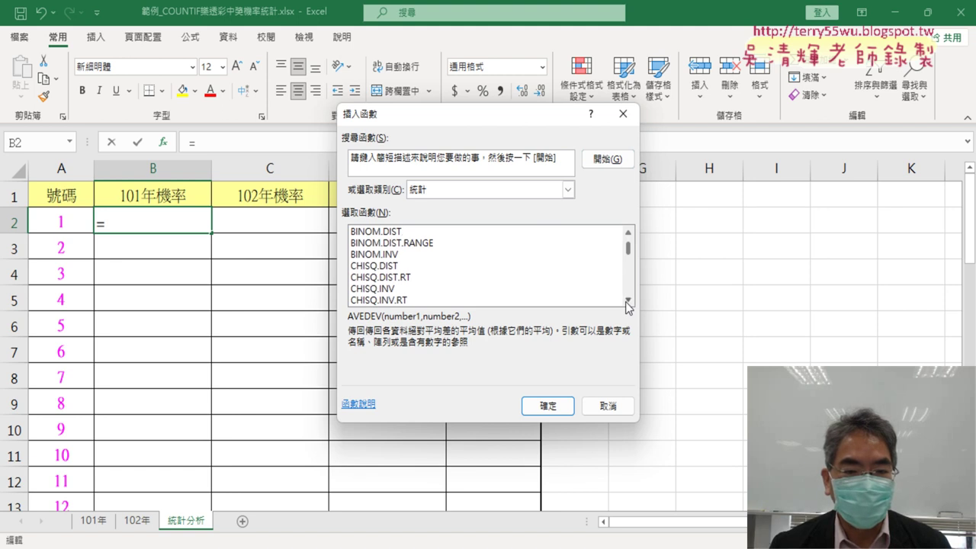
triple_click(628, 301)
click(627, 302)
click(627, 301)
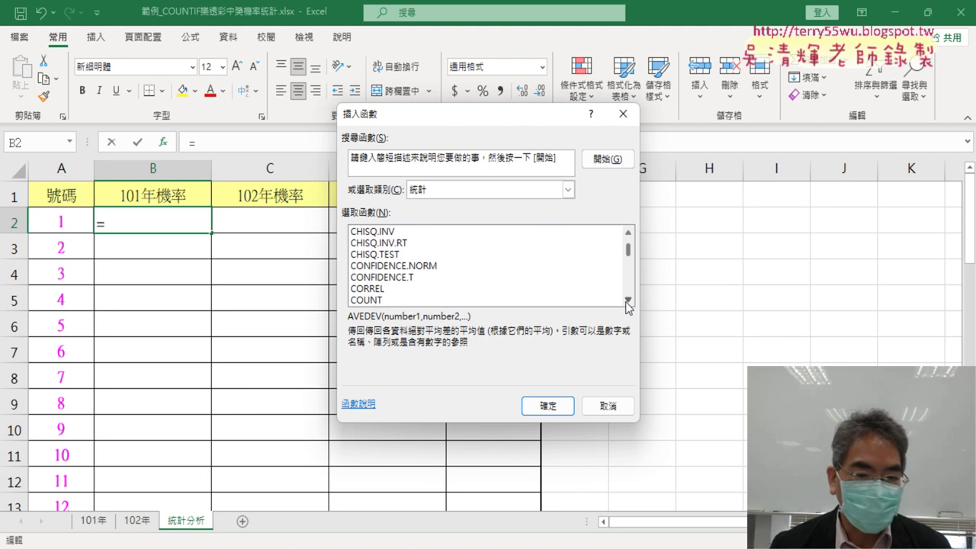
click(398, 300)
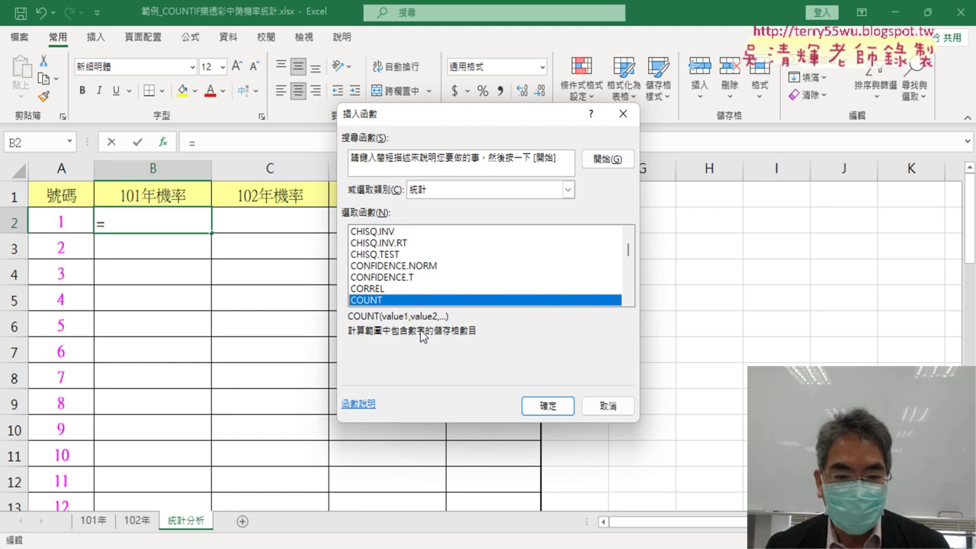
Select COUNTIF from the statistical functions and confirm it for B2.
click(629, 301)
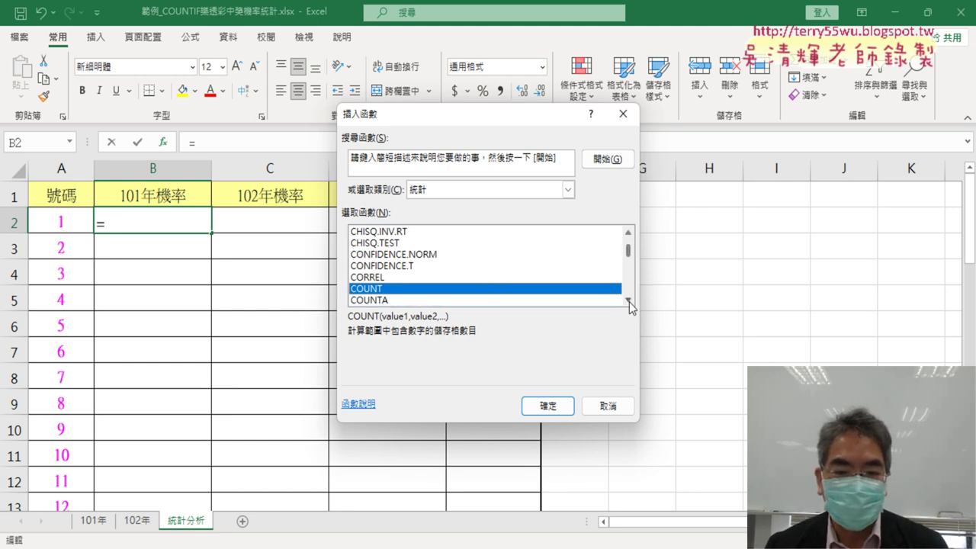
click(629, 301)
click(629, 301)
click(629, 301)
click(440, 290)
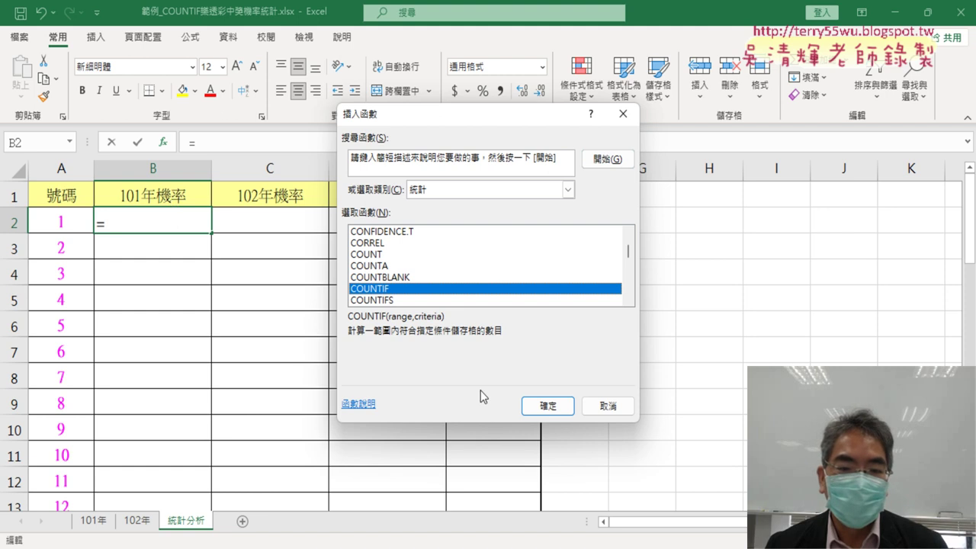
click(565, 408)
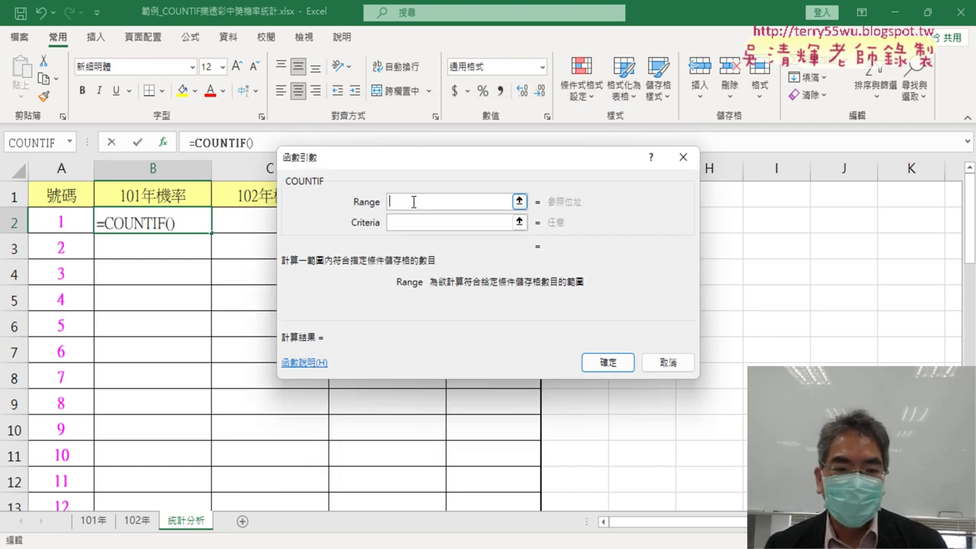
Move the COUNTIF arguments dialog aside and show the 101年 draw sheet.
drag(453, 162, 547, 105)
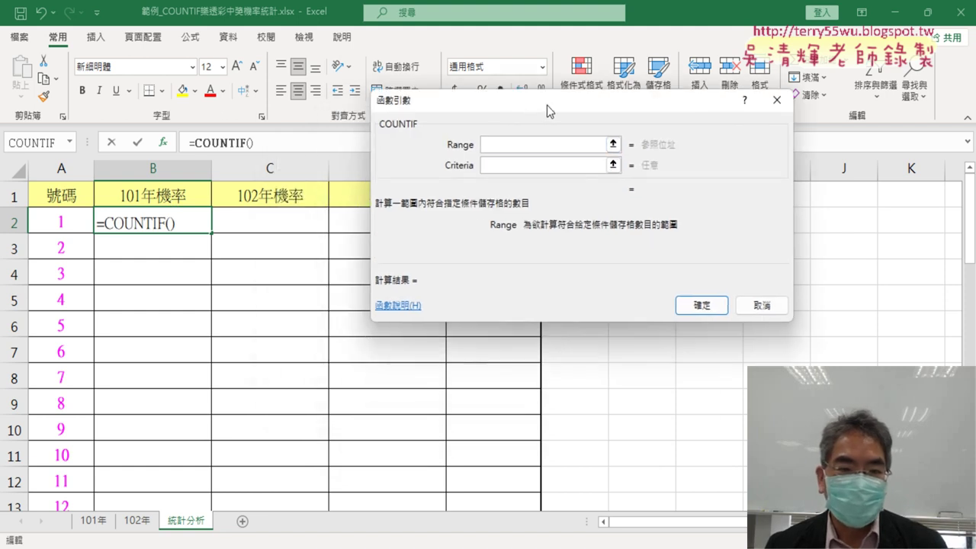
click(93, 521)
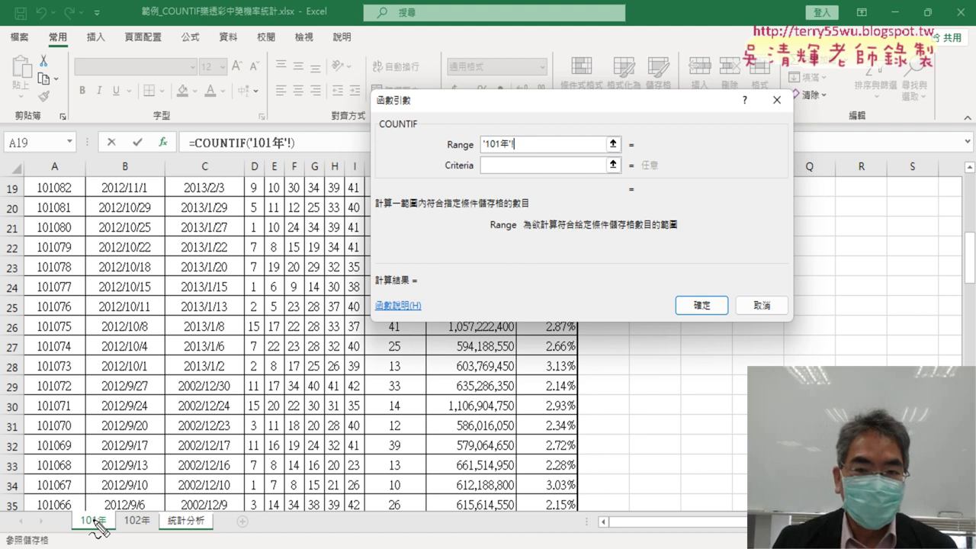
drag(485, 151, 516, 150)
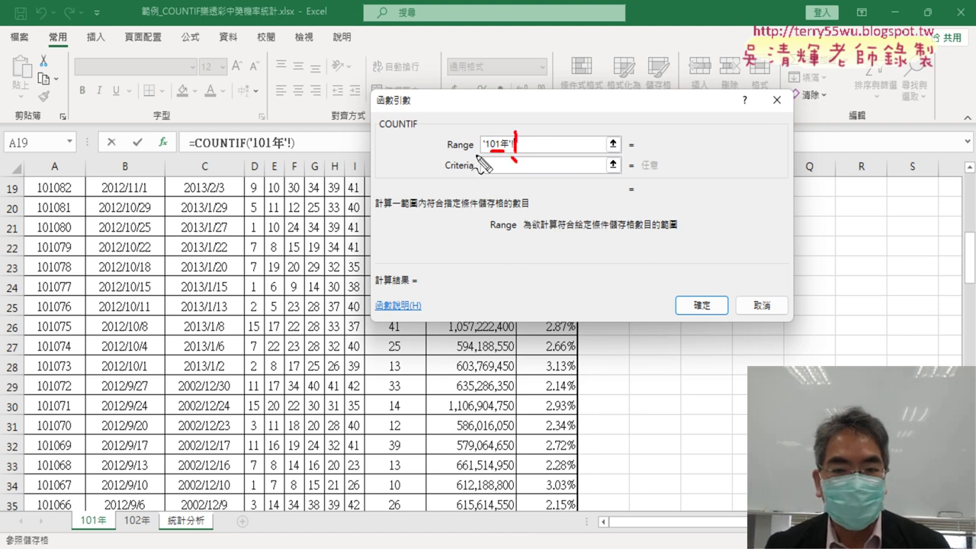
drag(105, 533, 93, 508)
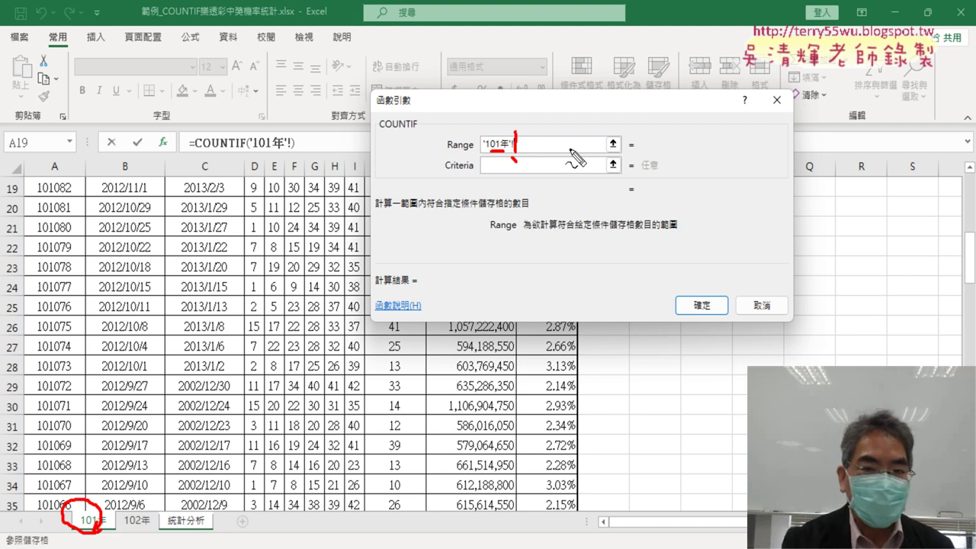
key(Escape)
scroll(274, 269, up, 4)
scroll(274, 268, up, 2)
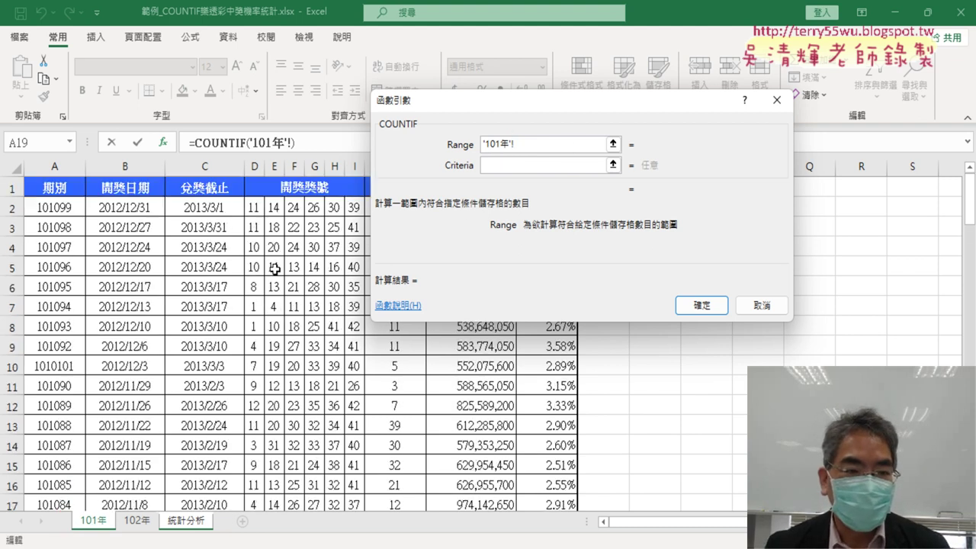
drag(530, 106, 705, 57)
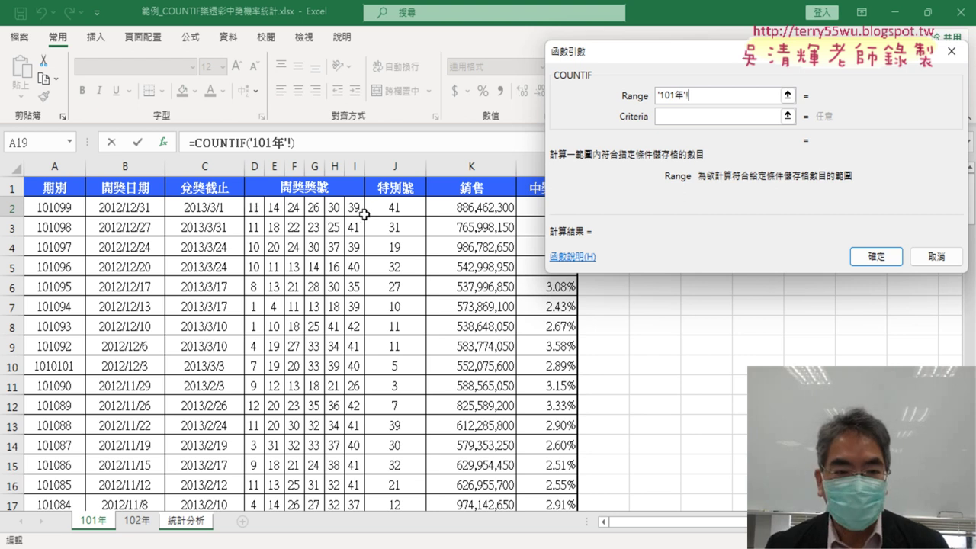
Try row 2's draw numbers as Range, then clear the duplicated Range reference entirely.
mouse_move(267, 211)
mouse_down()
mouse_move(256, 208)
mouse_move(392, 210)
mouse_up()
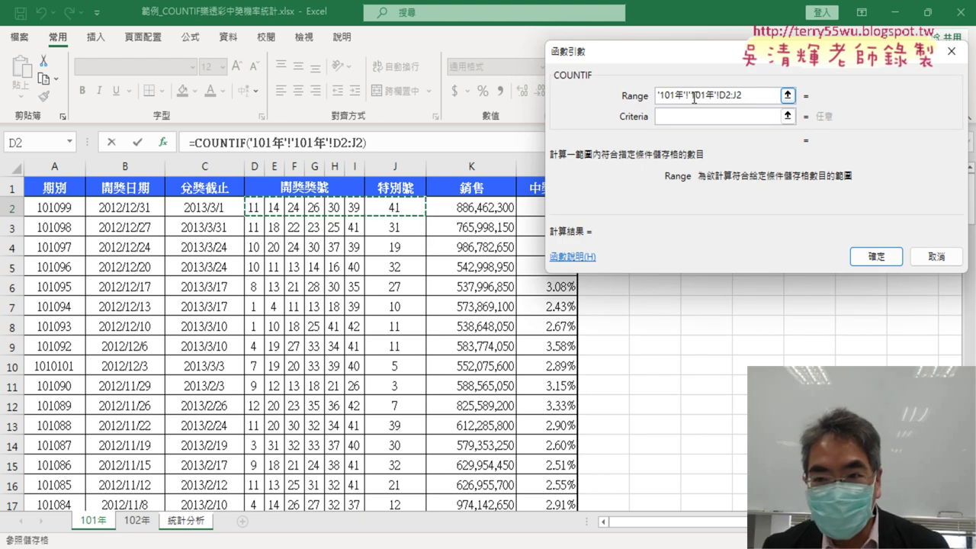
drag(688, 98, 647, 98)
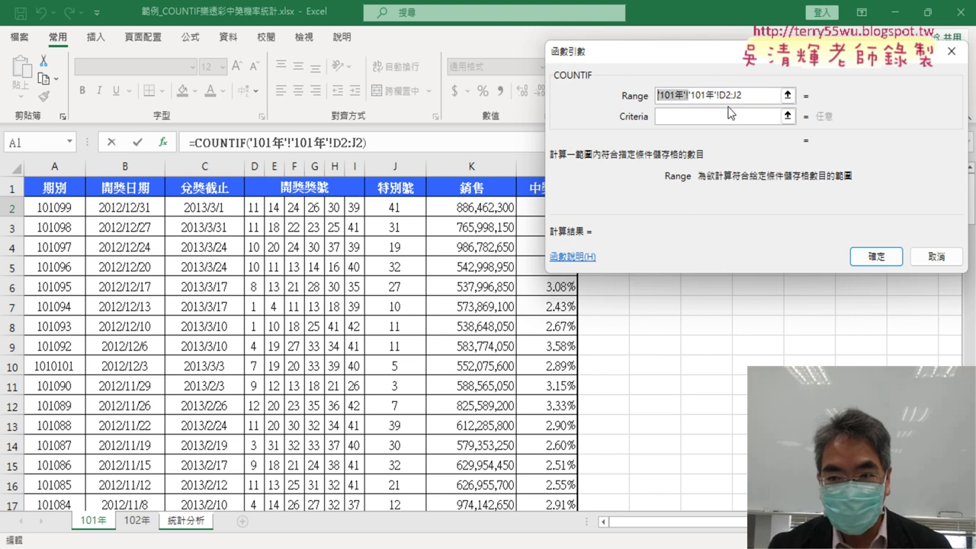
key(BackSpace)
key(ctrl+a)
key(BackSpace)
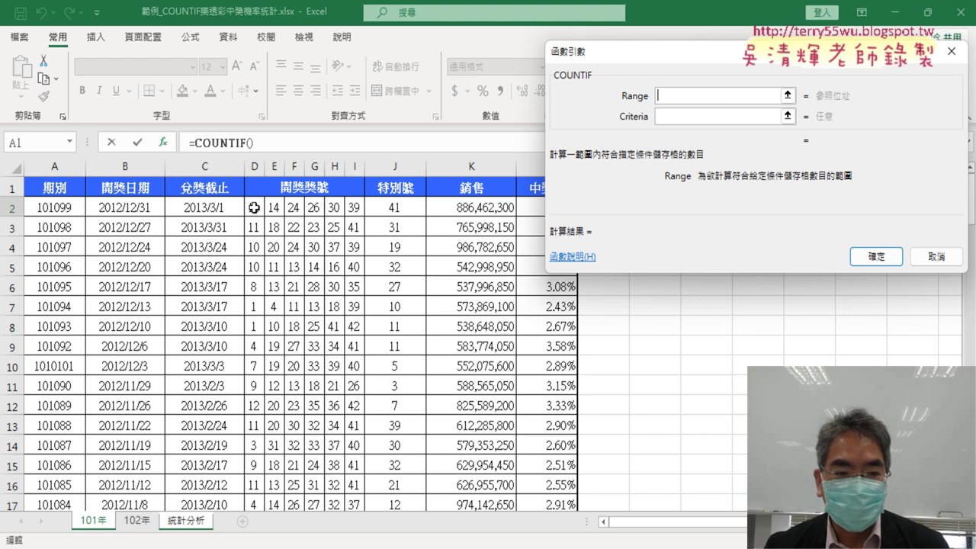
Set COUNTIF's Range to '101年'!D2:J100 and move to the Criteria box.
drag(254, 208, 391, 210)
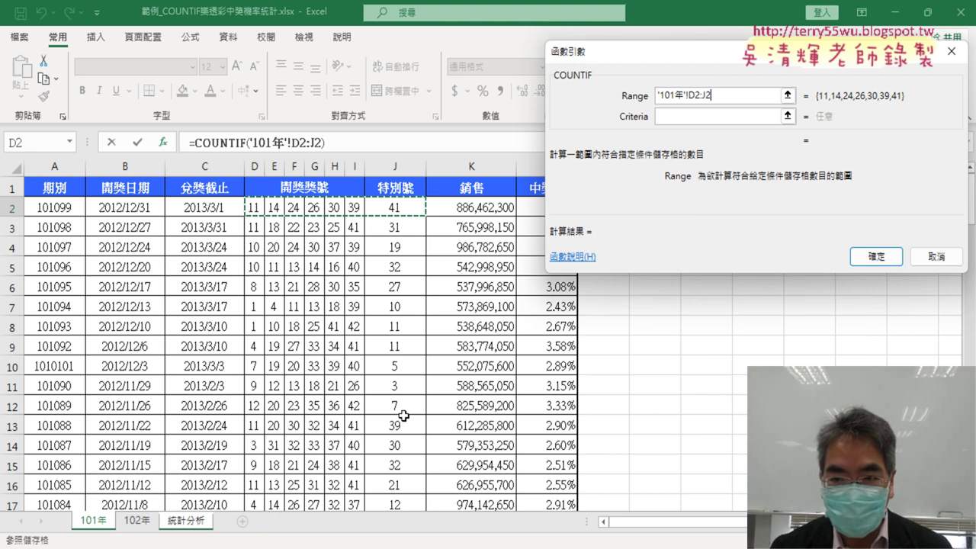
key(ctrl+shift+Down)
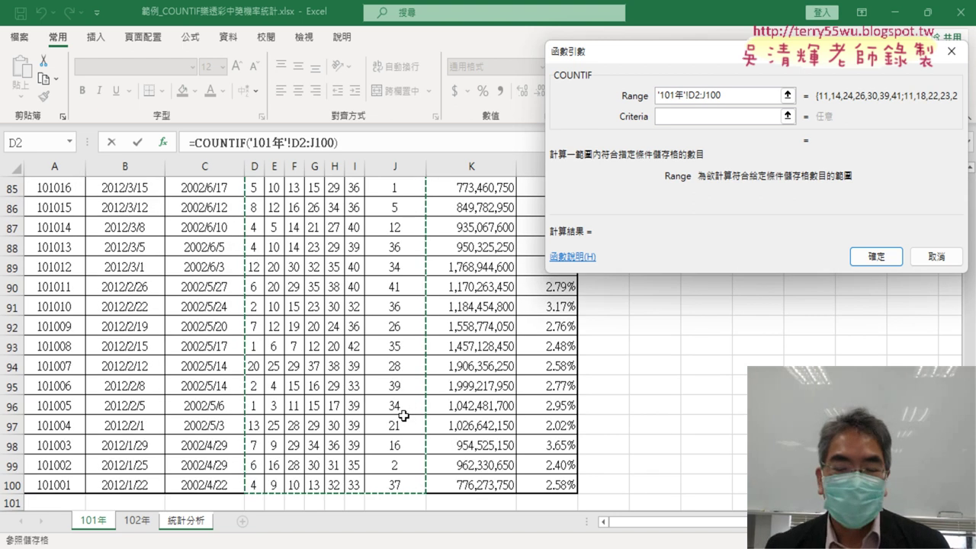
key(Tab)
click(714, 100)
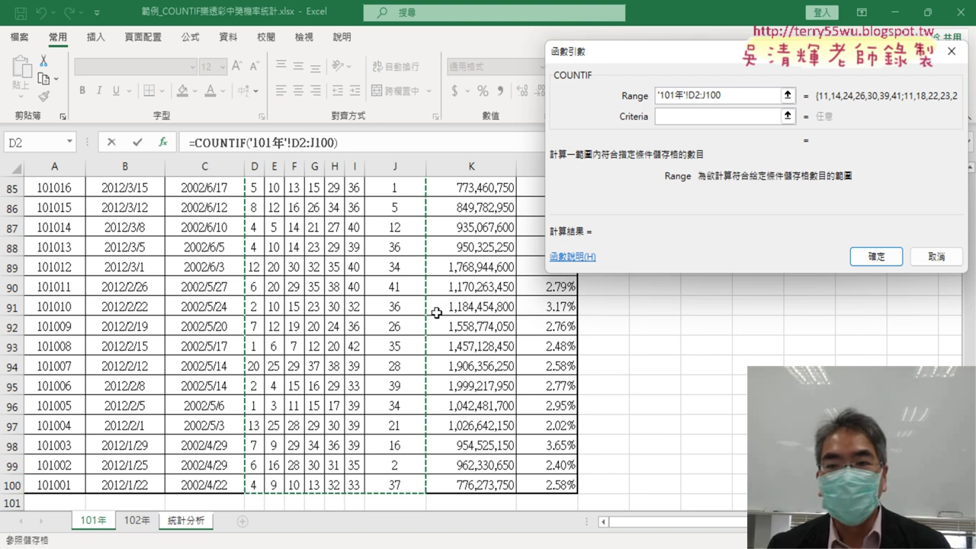
click(744, 112)
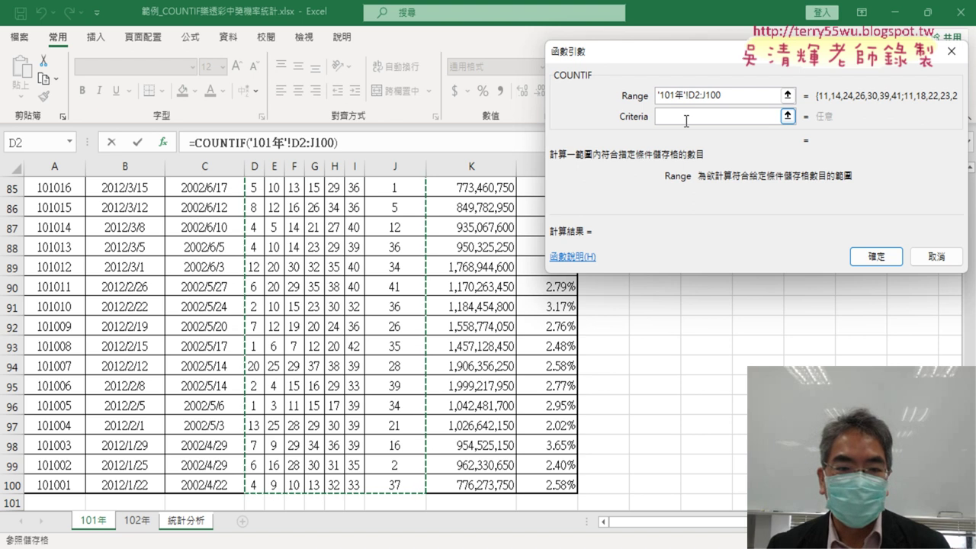
click(686, 117)
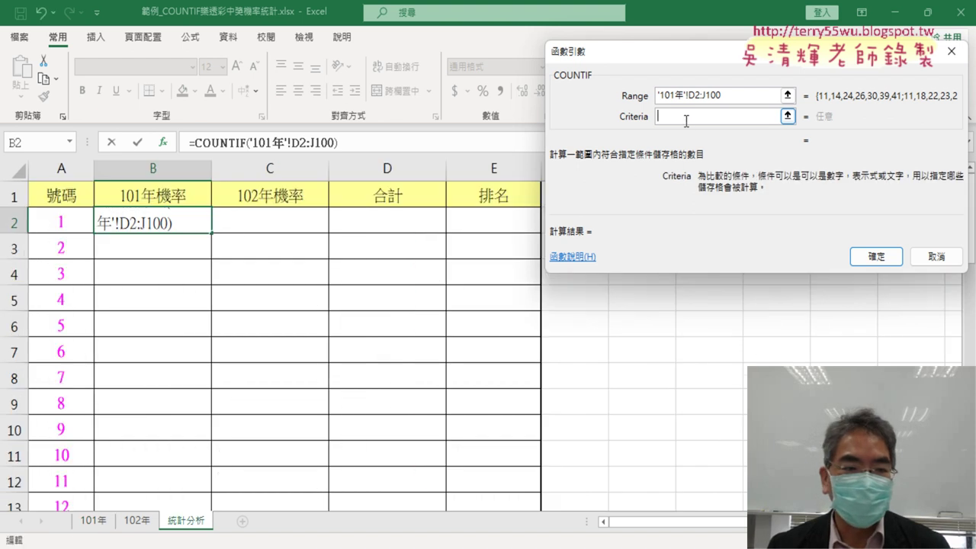
Use A2 as Criteria and confirm, so B2 = COUNTIF('101年'!D2:J100,A2) shows 17.
click(66, 223)
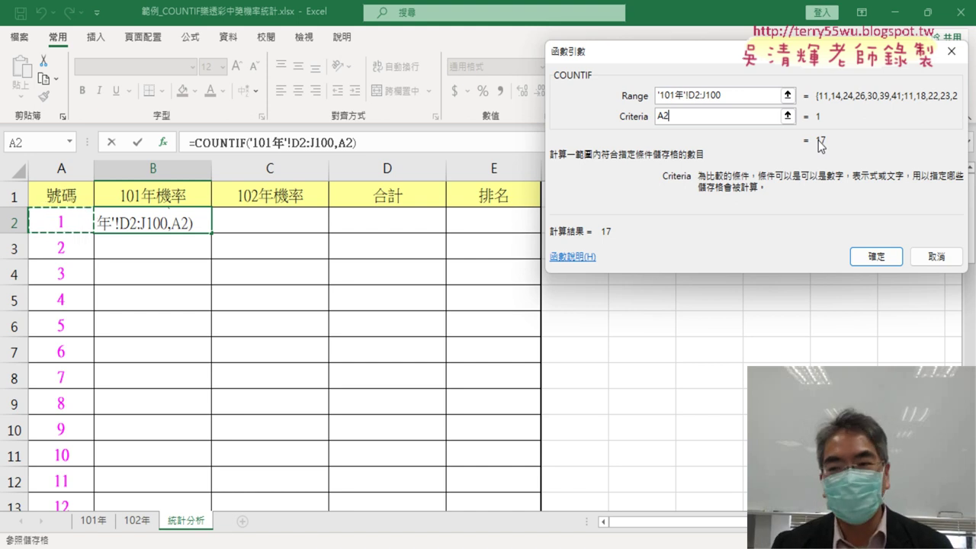
click(877, 257)
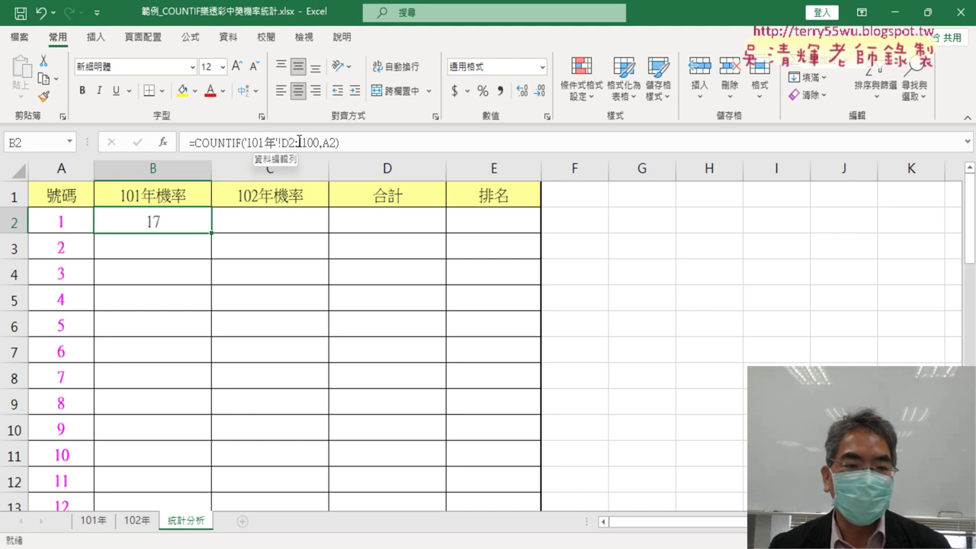
Fill B2's formula down column B and check the shifted ranges in B3 and B4.
double_click(213, 235)
click(178, 244)
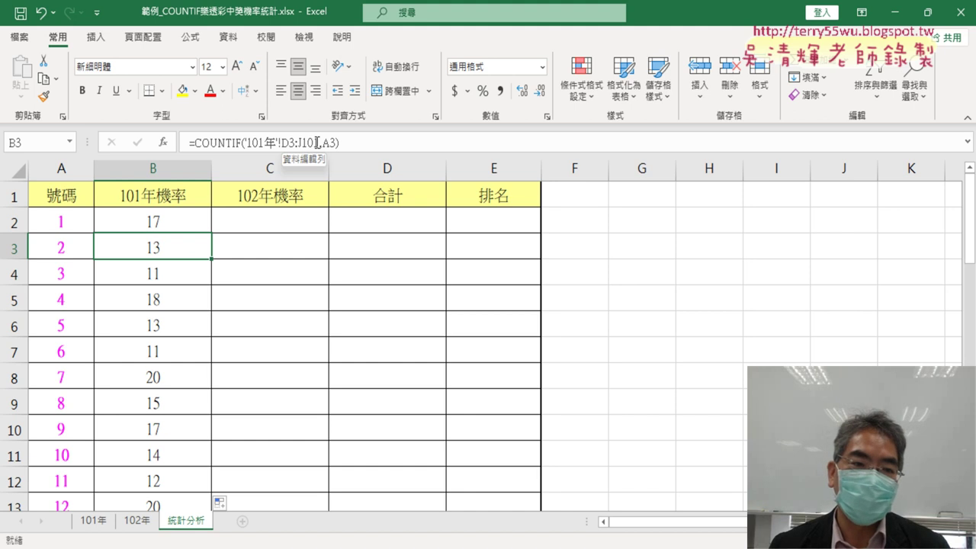
click(149, 273)
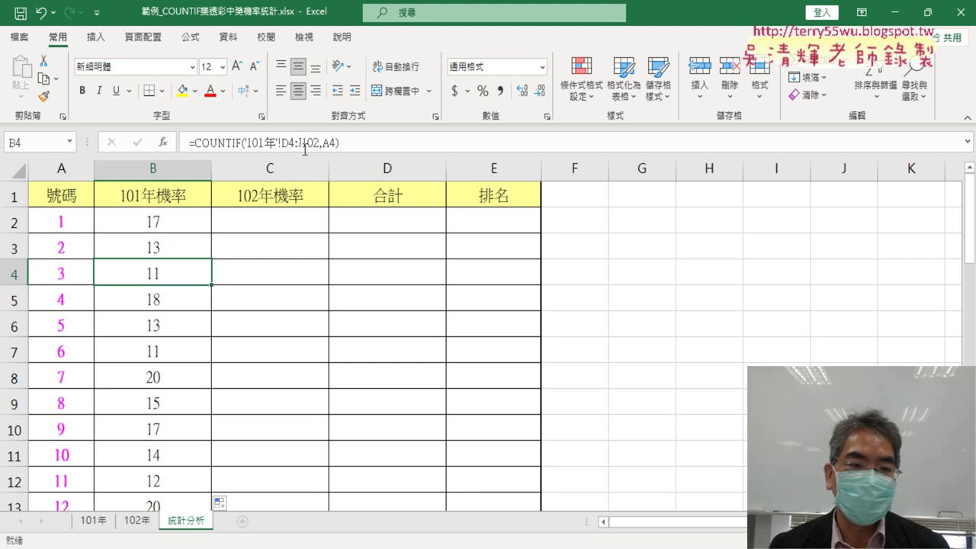
click(177, 221)
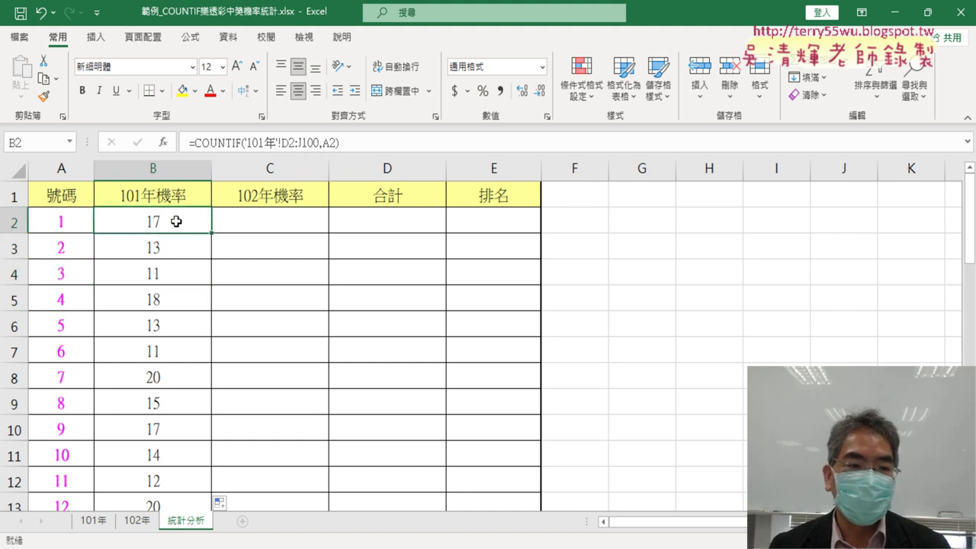
Change B2's range to '101年'!D$2:J$100 and refill column B, giving 17, 13, 11, 18.
click(280, 144)
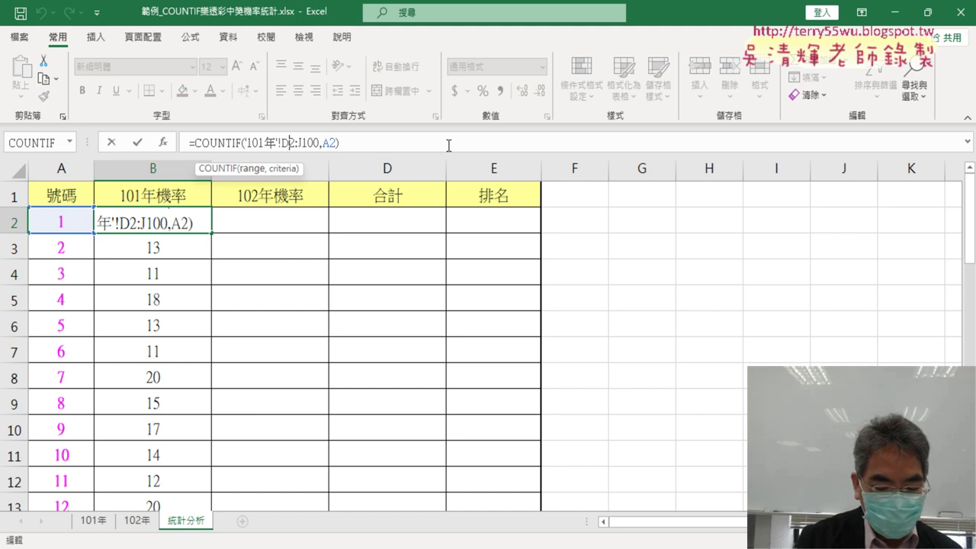
text($)
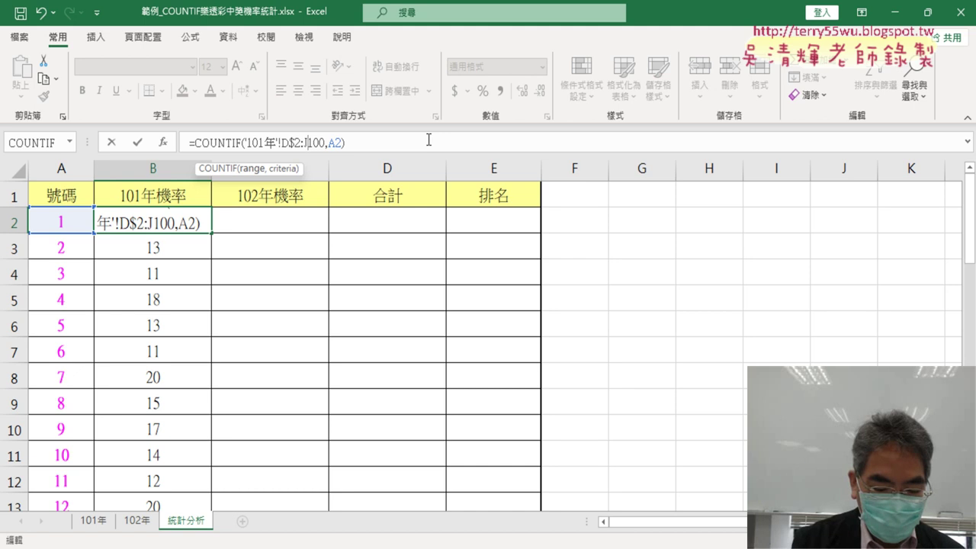
text($)
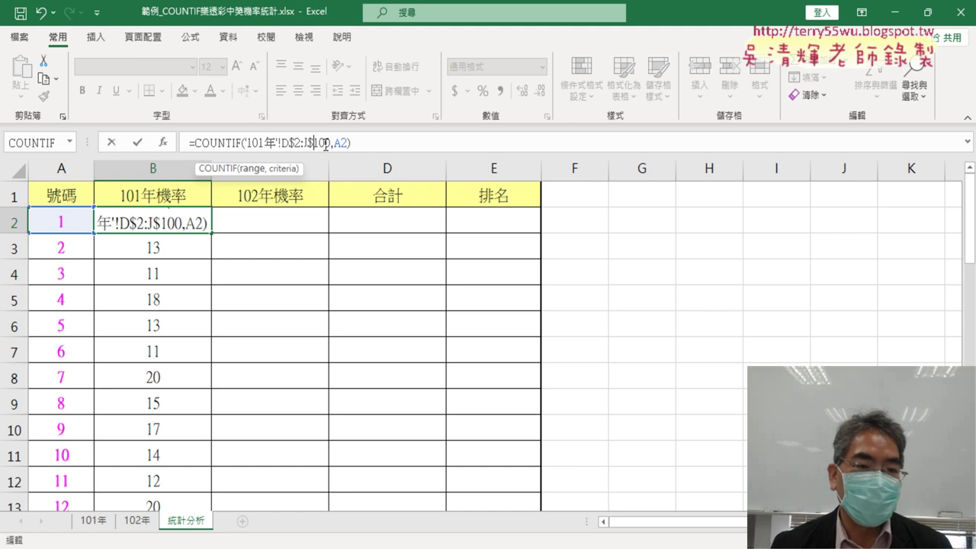
click(137, 143)
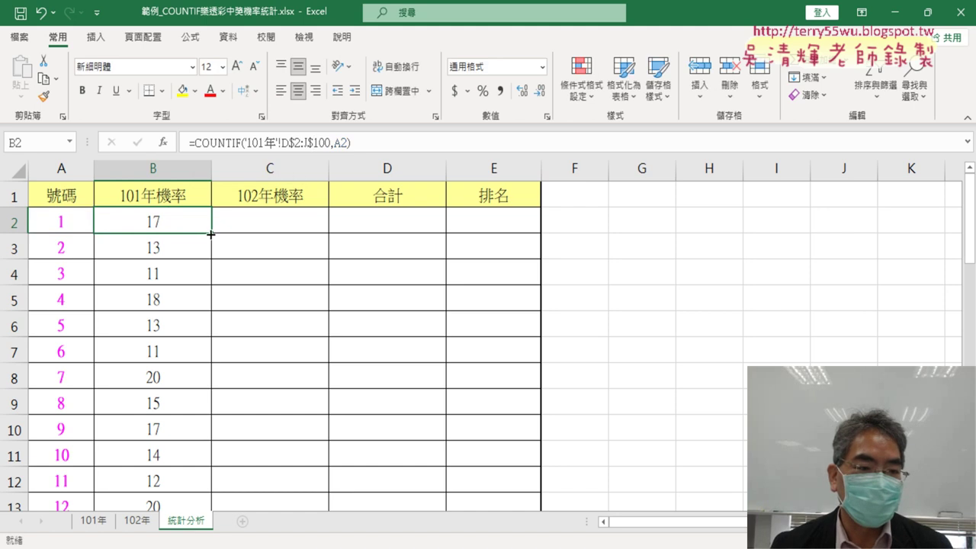
double_click(211, 233)
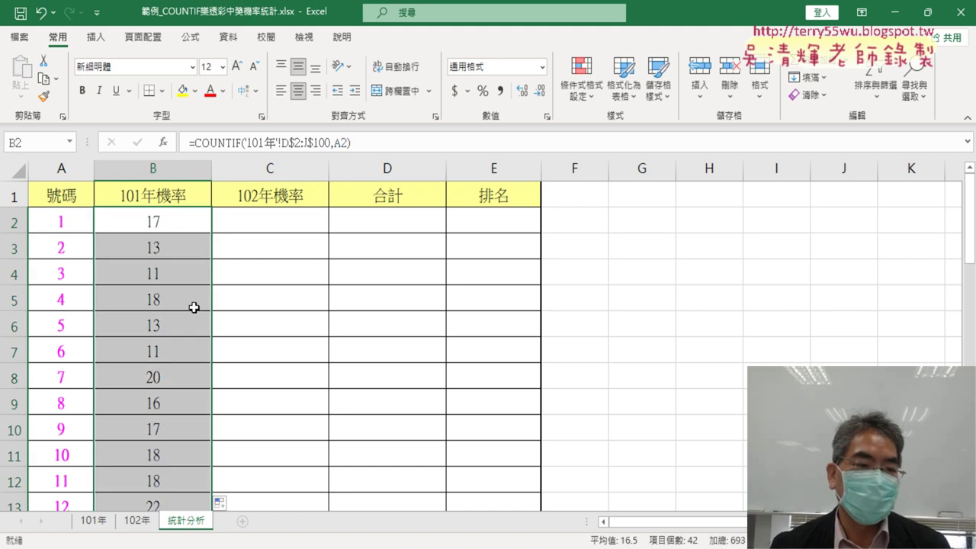
scroll(194, 307, down, 2)
scroll(194, 307, down, 2)
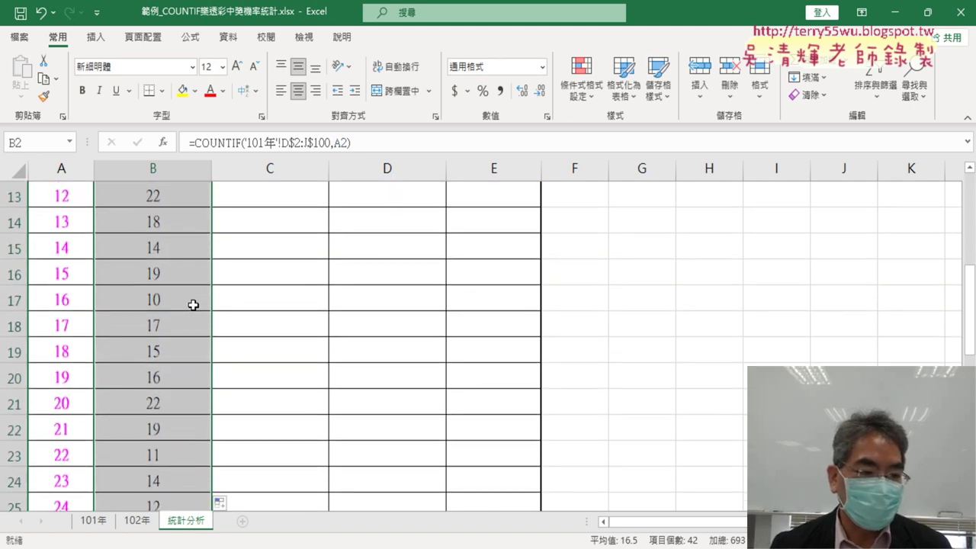
scroll(193, 305, down, 2)
scroll(194, 306, down, 1)
scroll(193, 305, down, 2)
scroll(194, 305, down, 2)
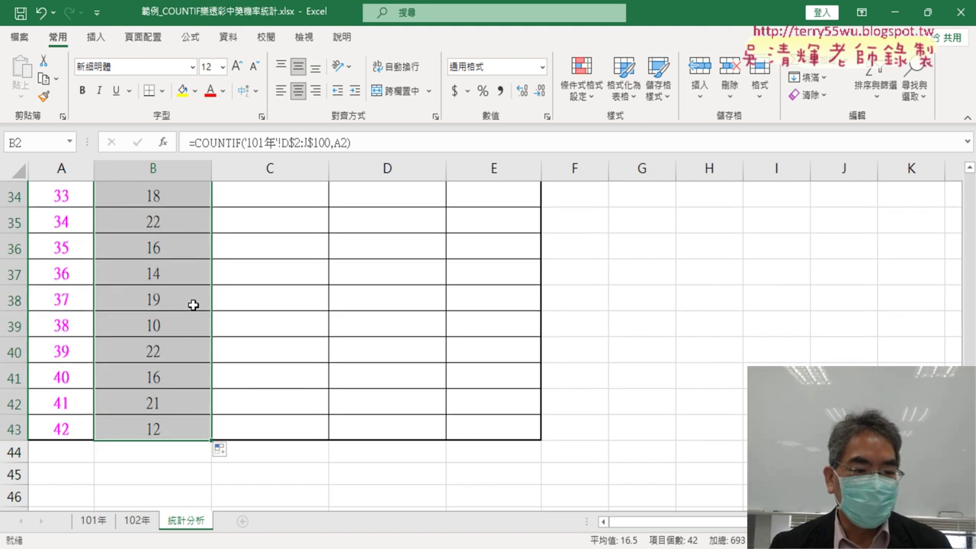
scroll(194, 305, up, 2)
scroll(193, 305, up, 2)
scroll(194, 305, up, 3)
scroll(194, 305, up, 3)
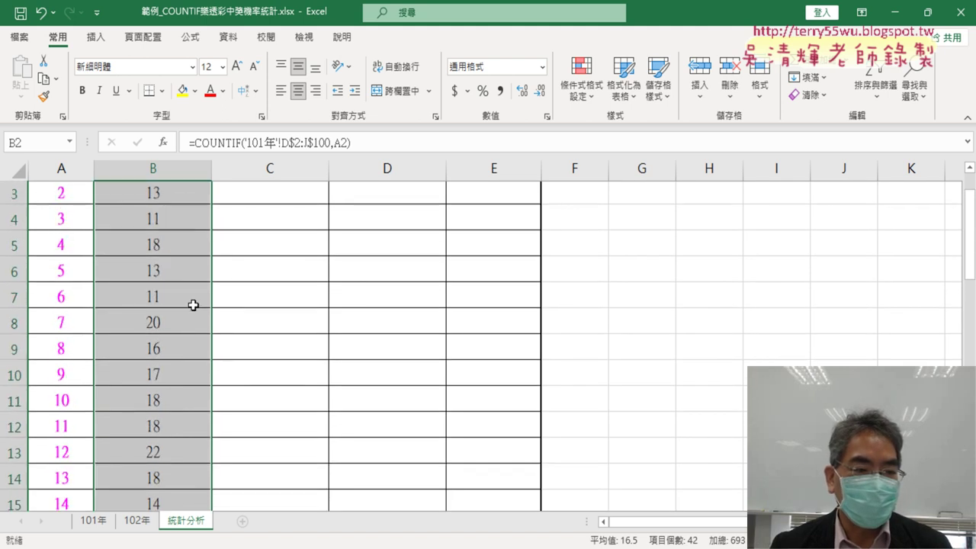
scroll(193, 305, up, 1)
scroll(194, 306, down, 3)
scroll(194, 305, up, 3)
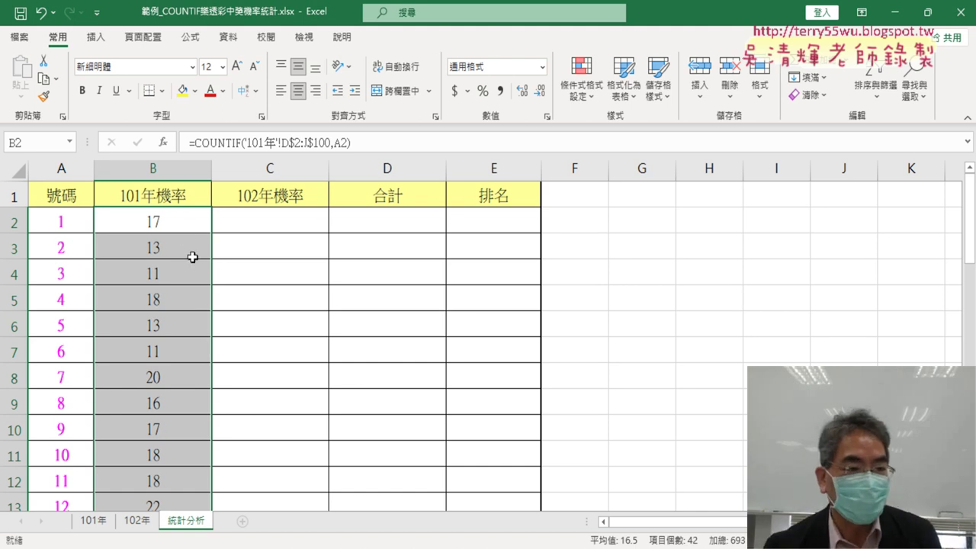
Select cell B2 on the 統計分析 sheet, which holds the COUNTIF count for number 1.
click(175, 223)
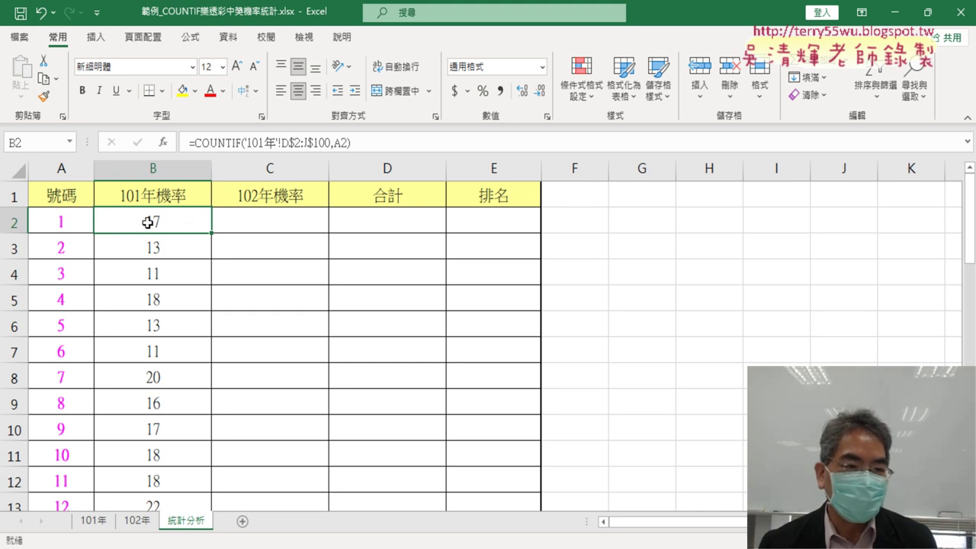
click(92, 522)
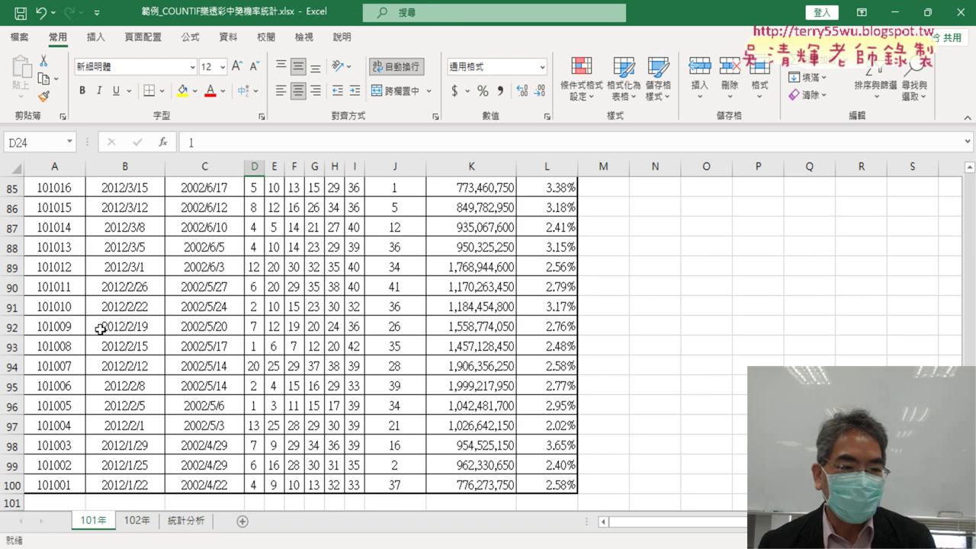
scroll(452, 254, up, 8)
scroll(451, 254, up, 7)
scroll(451, 255, up, 4)
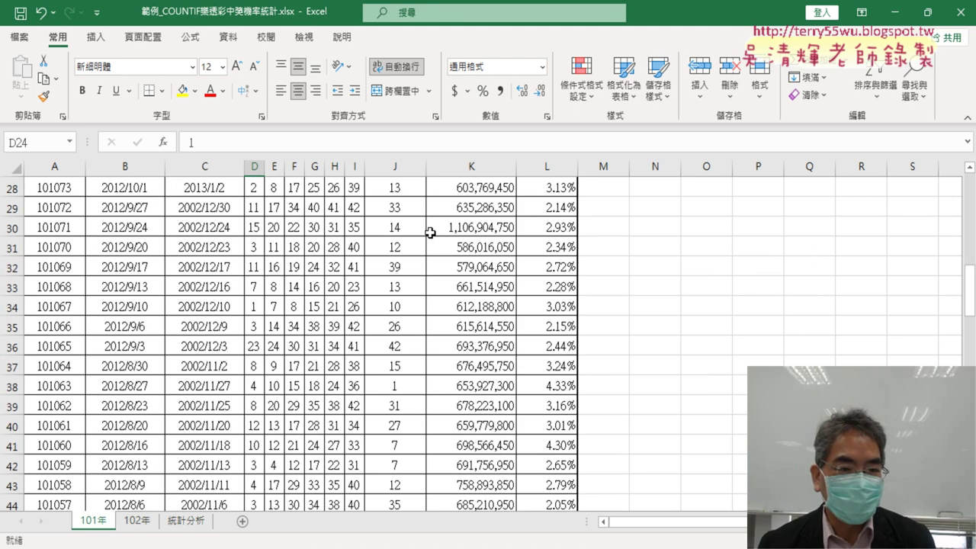
scroll(429, 229, up, 6)
scroll(430, 229, up, 3)
click(279, 188)
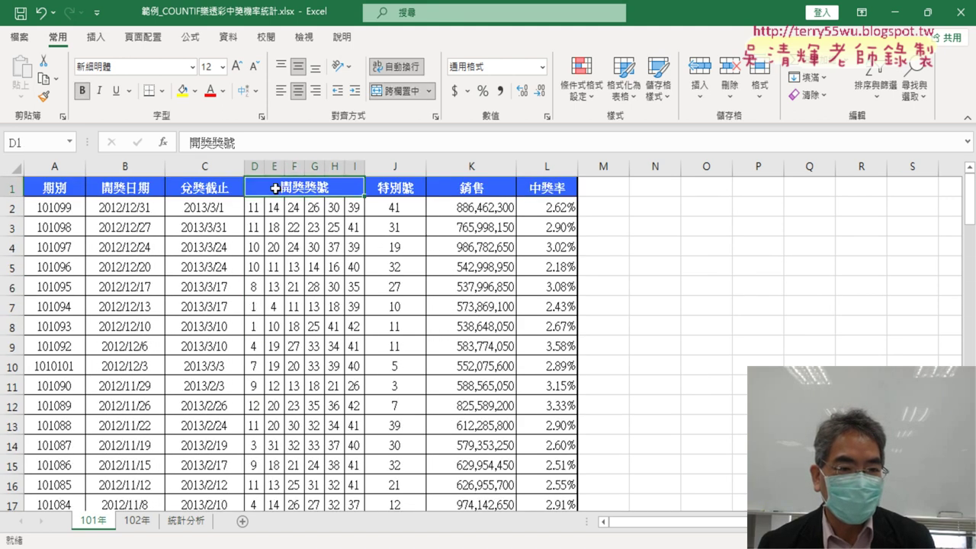
drag(259, 207, 355, 207)
click(409, 208)
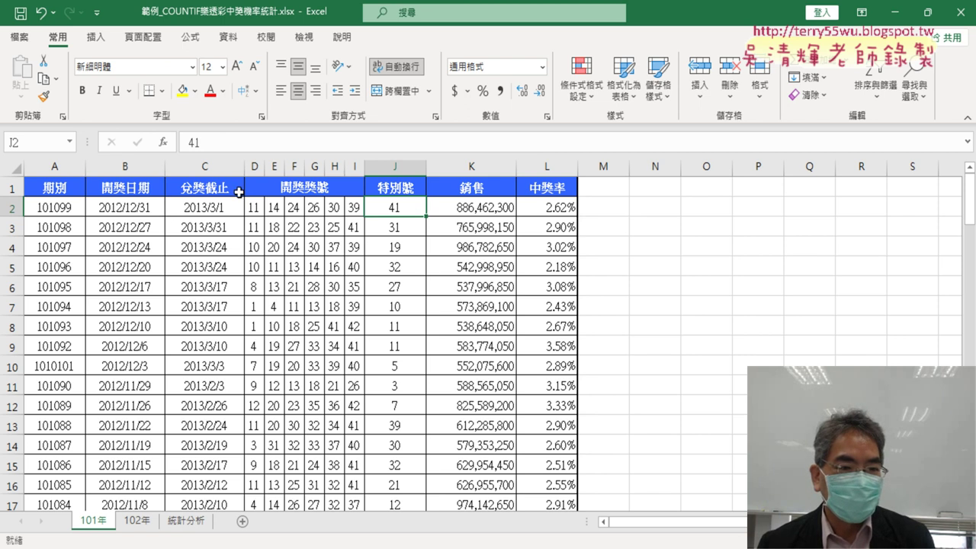
click(206, 193)
key(ctrl+Down)
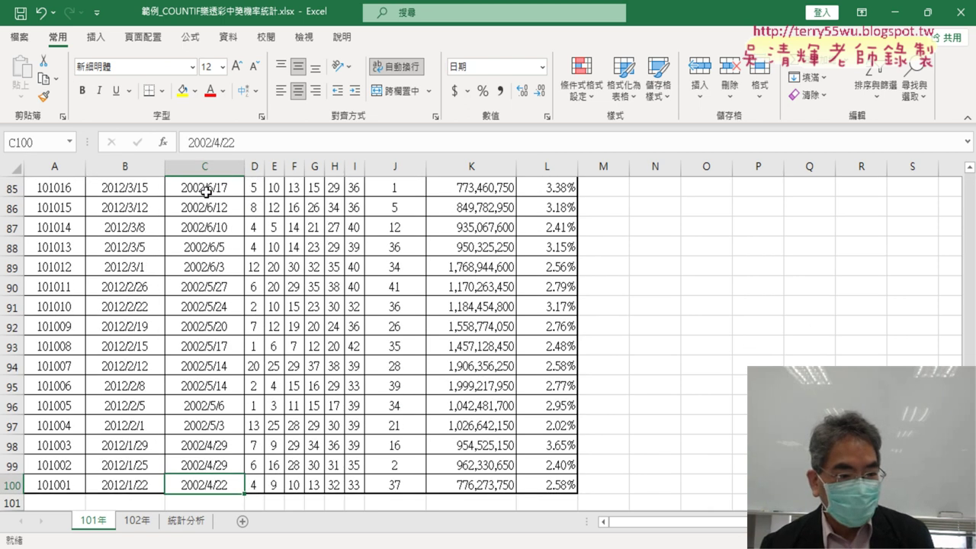
key(ctrl+Up)
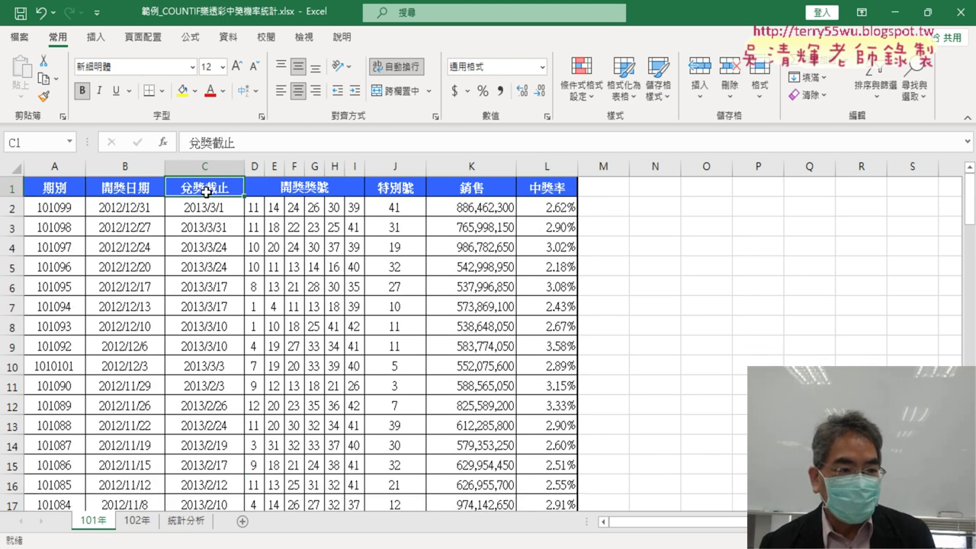
click(73, 212)
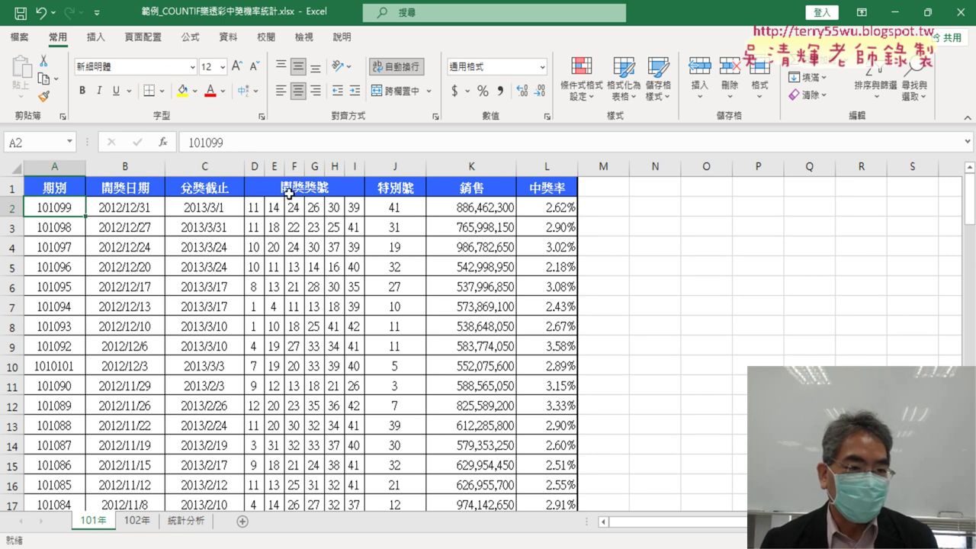
drag(253, 208, 391, 203)
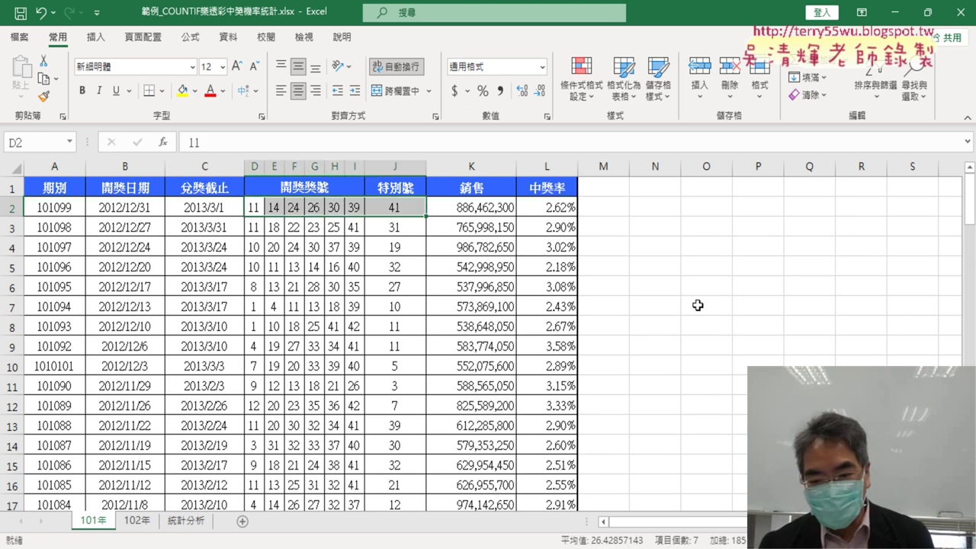